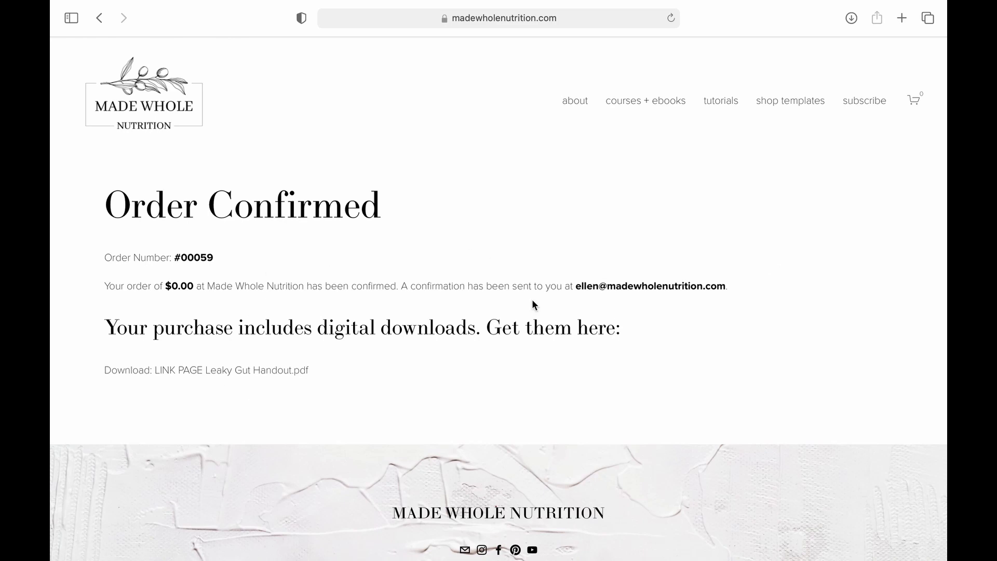
Download the LINK PAGE Leaky Gut Handout PDF from the order confirmation and open the newest downloaded copy
left_click(294, 379)
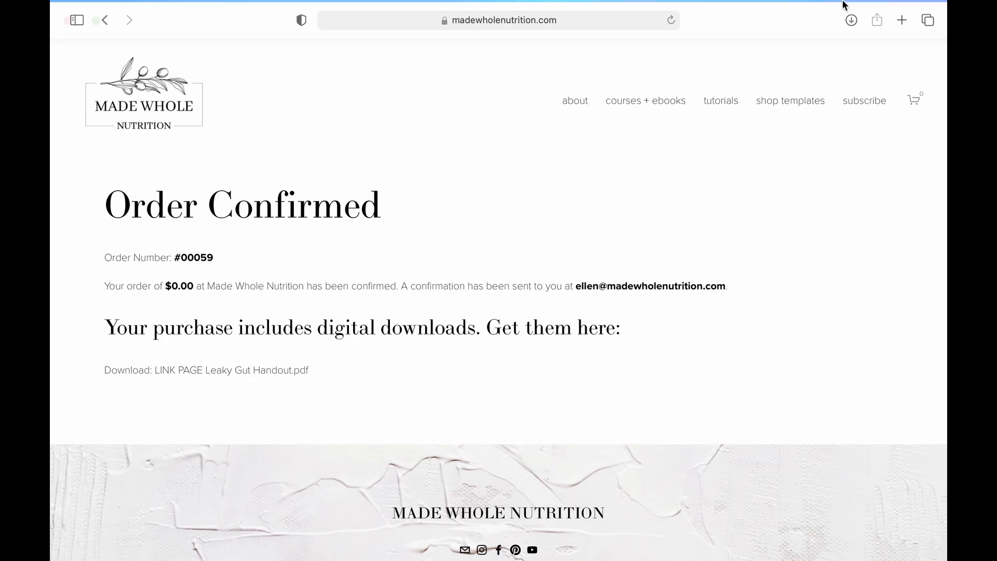
left_click(855, 35)
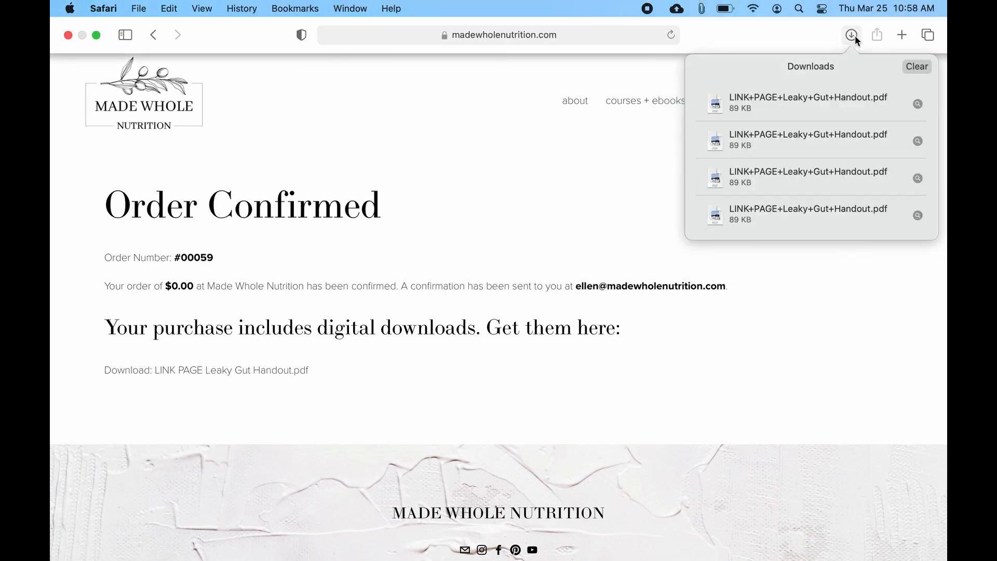
double_click(838, 97)
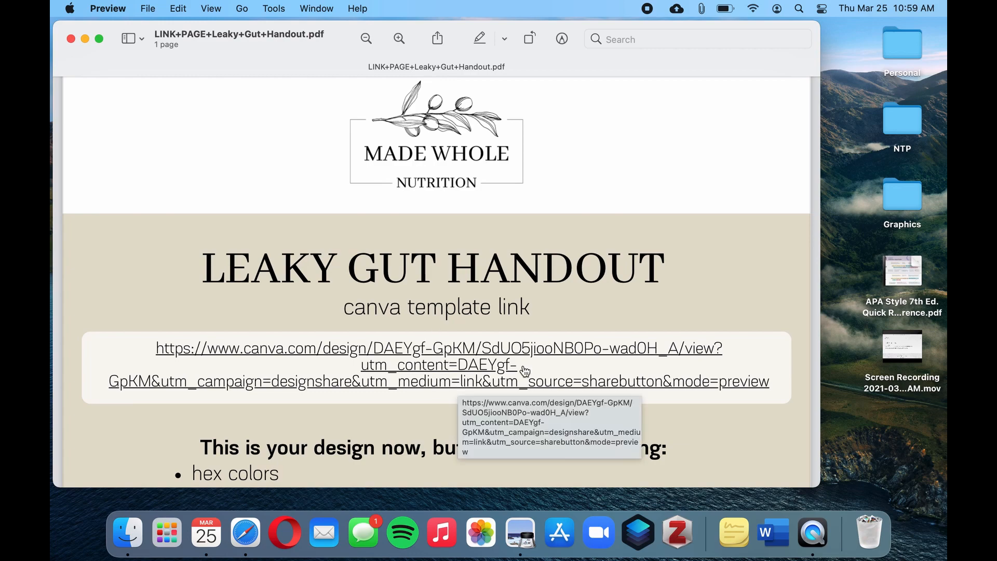
Follow the Canva template link in the PDF, start an editable design from the template, and collapse the templates area
left_click(490, 383)
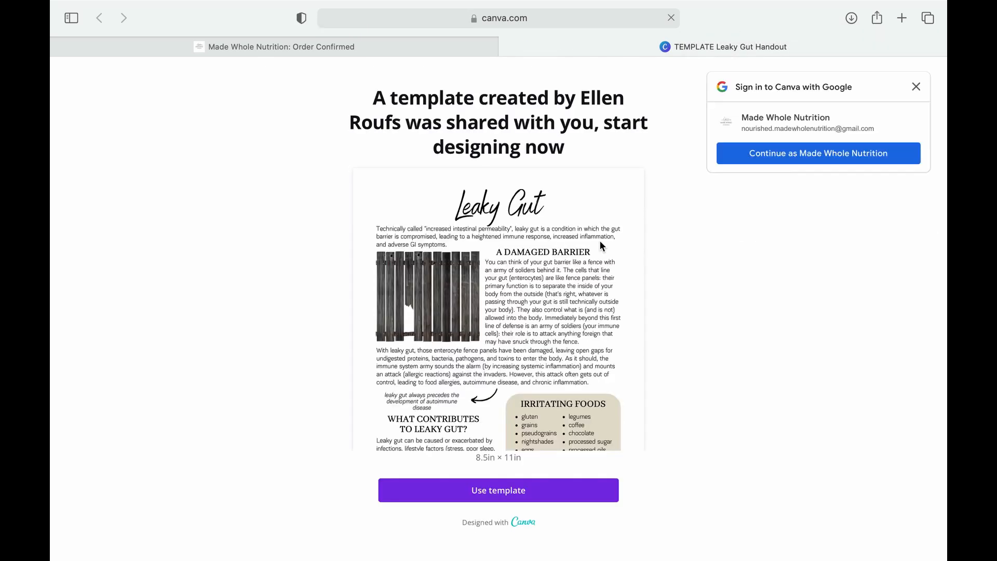
left_click(568, 495)
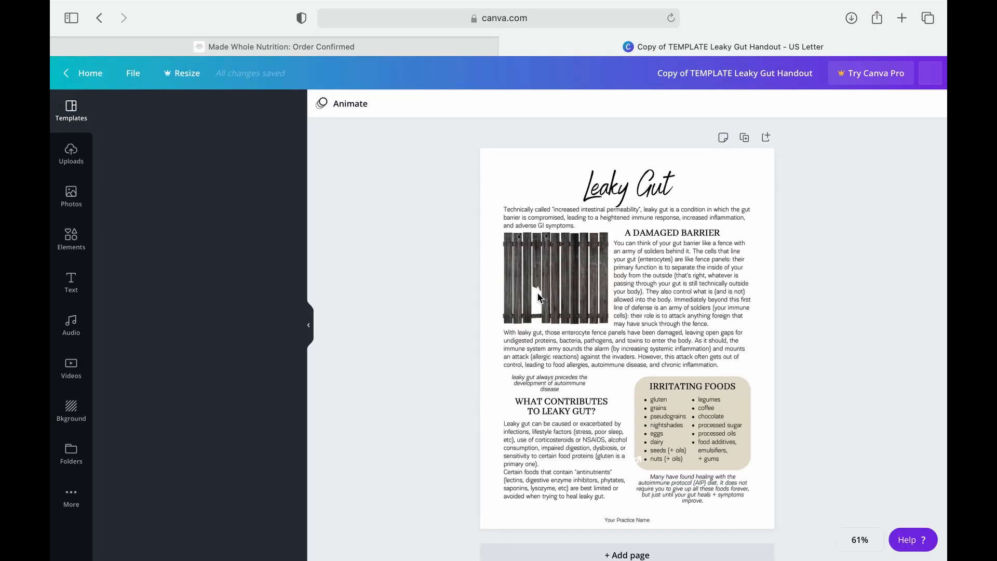
left_click(311, 331)
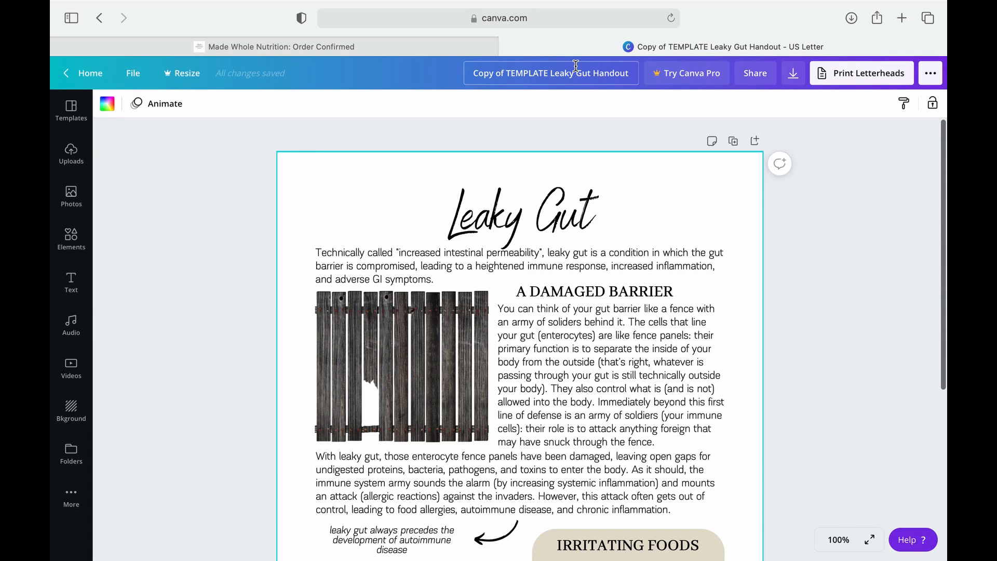
Rename the design as Leaky Gut Handout by removing the "Copy of TEMPLATE" prefix
left_click_drag(550, 73, 469, 73)
key("BackSpace")
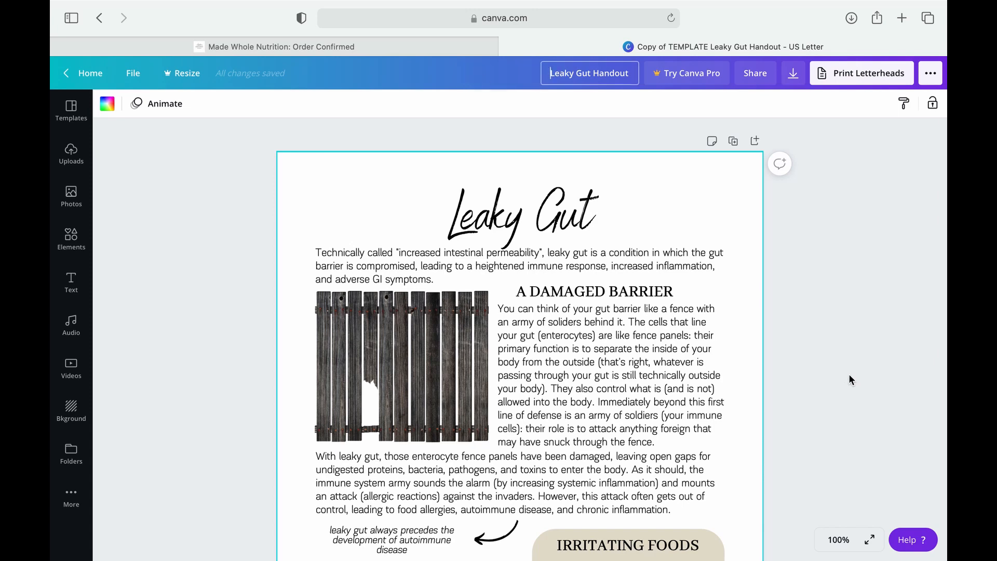
left_click(850, 375)
Set the fill color of the rounded box behind the Irritating Foods list to #5F6553
scroll(850, 375, "down", 3)
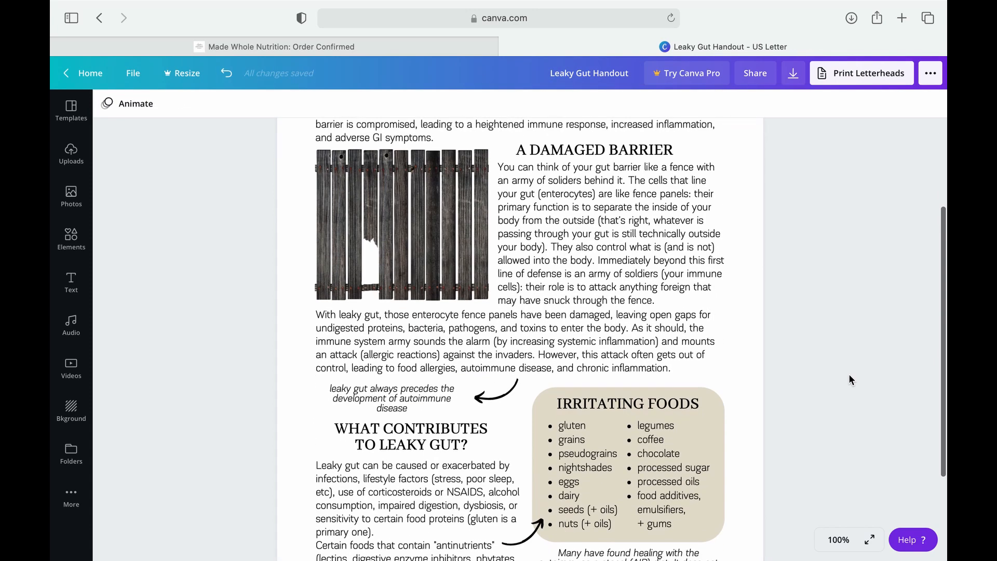
scroll(849, 378, "up", 3)
scroll(849, 377, "down", 4)
left_click(714, 327)
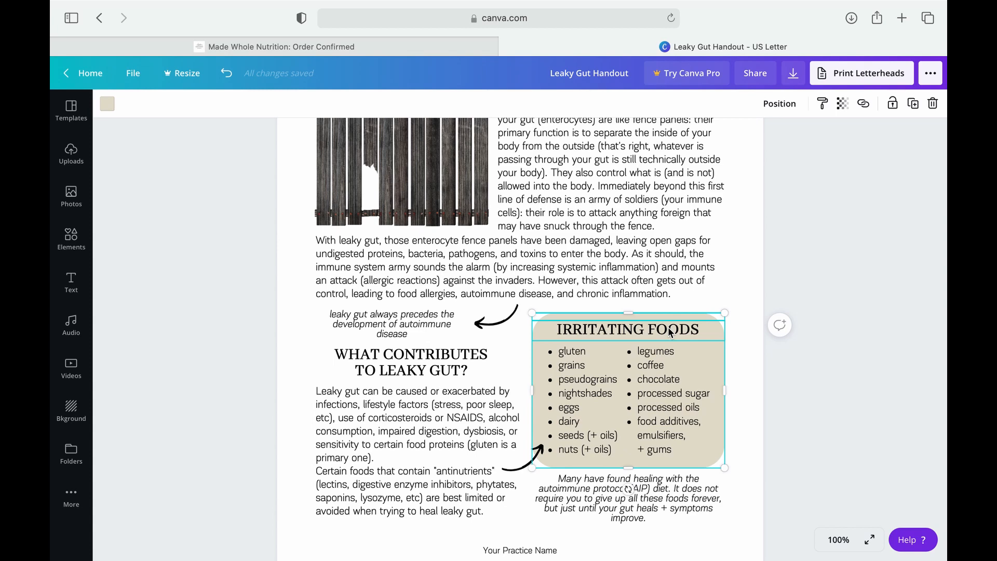
left_click(107, 107)
left_click(121, 175)
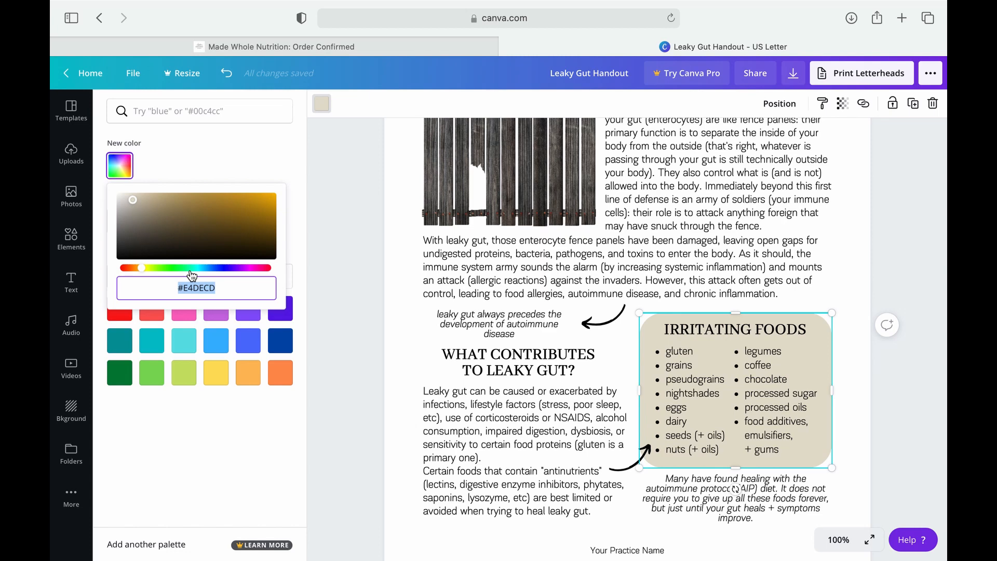
type("#5F5663")
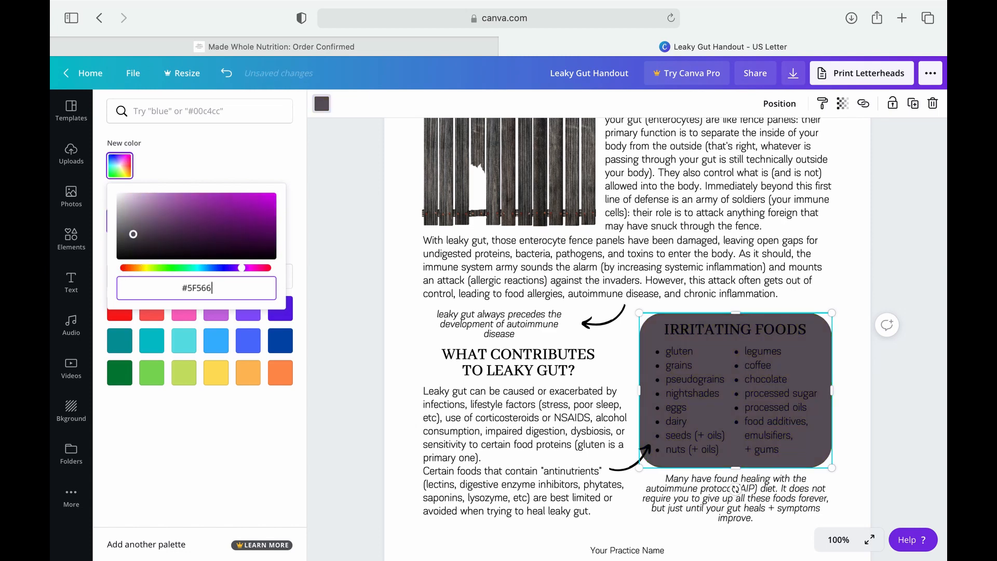
key("BackSpace")
key("BackSpace")
key("BackSpace")
key("BackSpace")
type("6553")
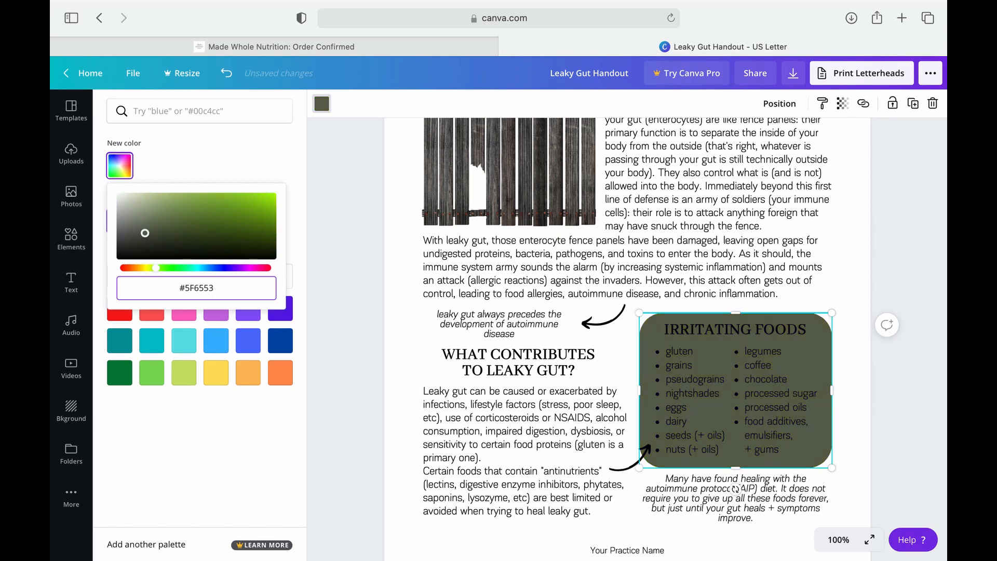
key("Return")
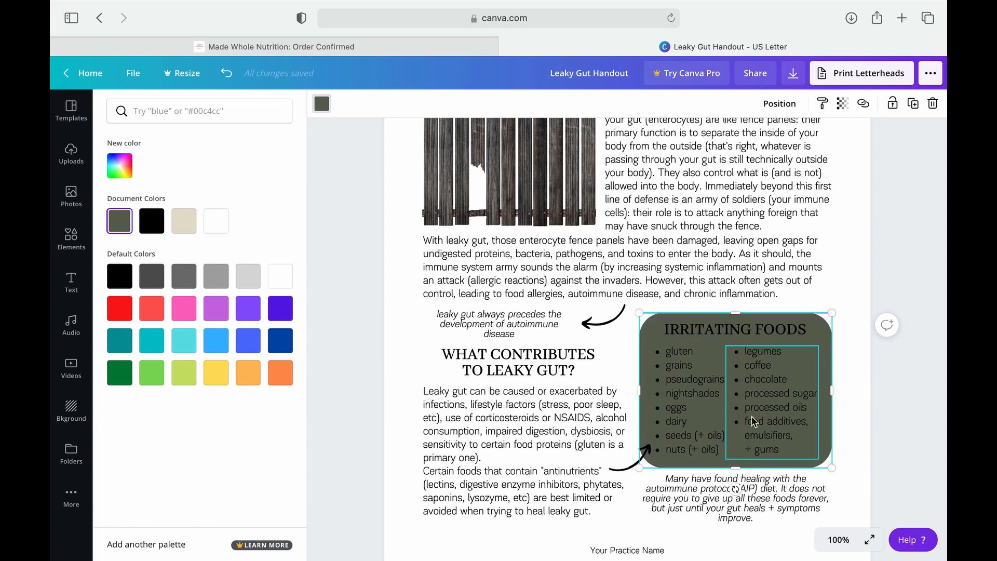
Set the transparency of the Irritating Foods box to 50 and deselect it
left_click(843, 104)
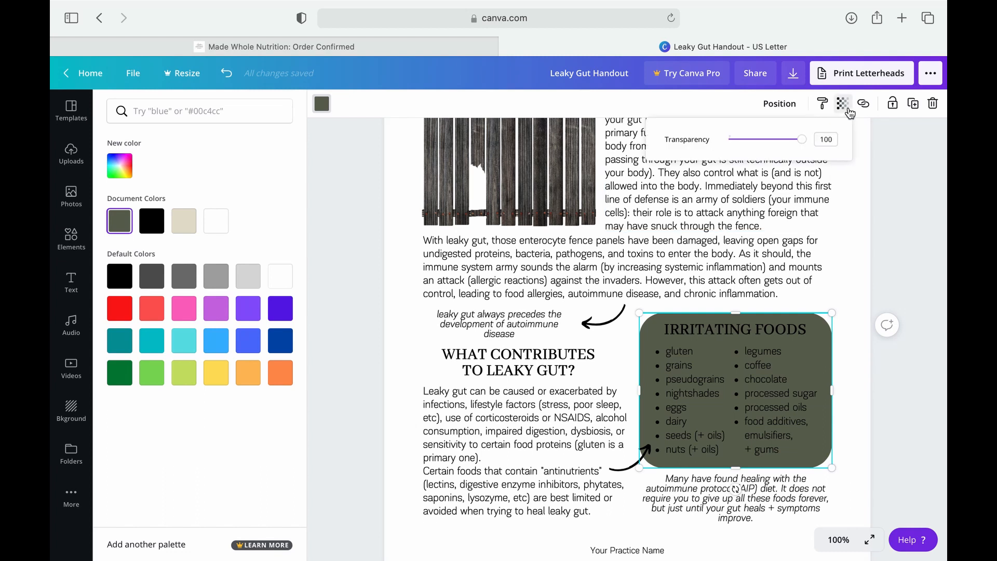
left_click(827, 140)
type("50")
key("Return")
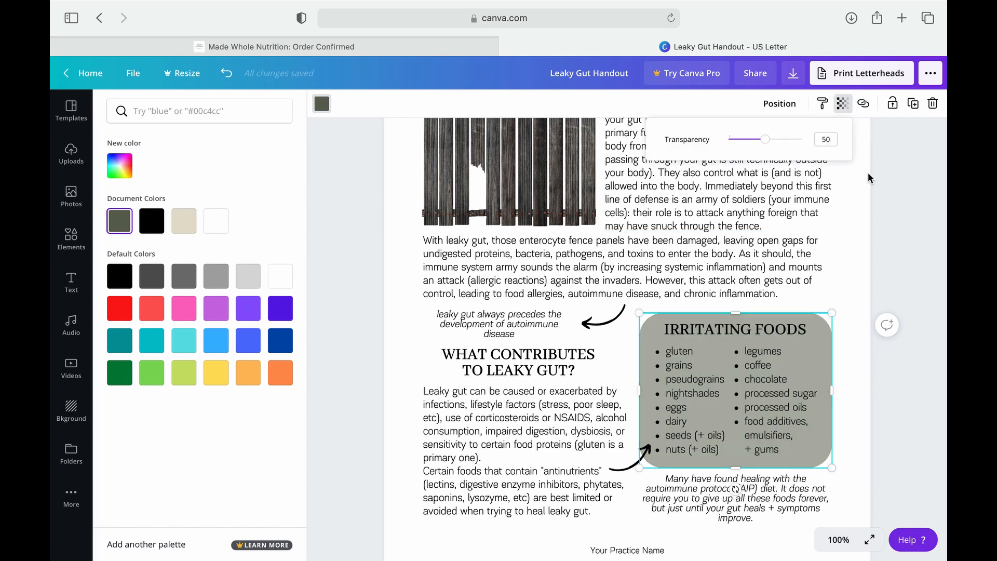
left_click(868, 218)
left_click(862, 225)
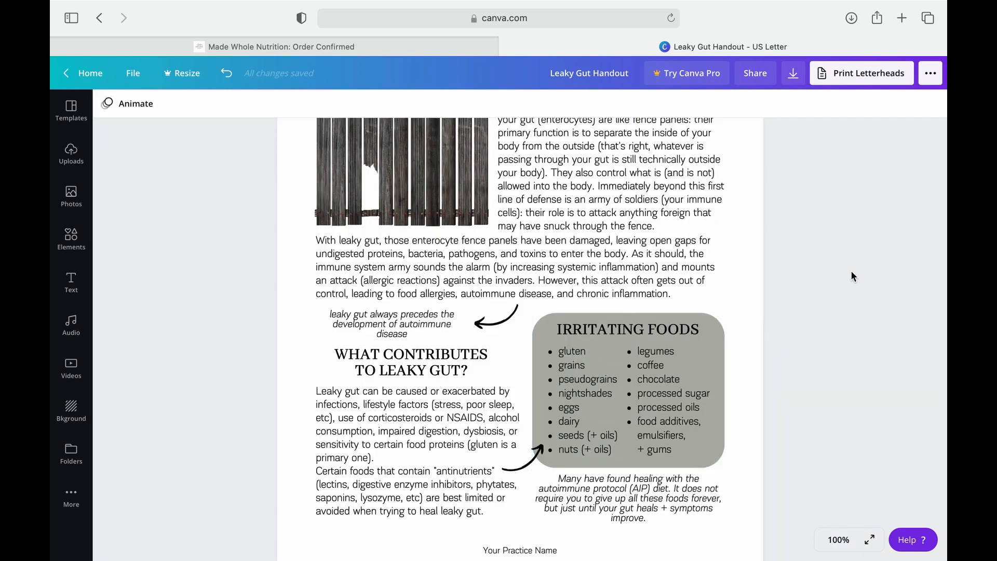
Review the handout from its Leaky Gut title down to the text below the Irritating Foods box
scroll(850, 272, "up", 1)
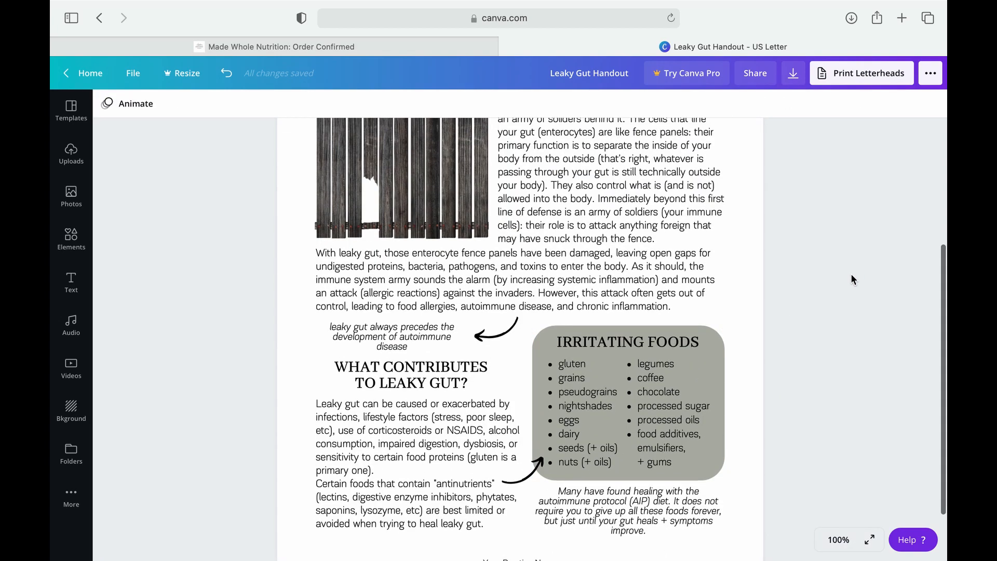
scroll(851, 279, "up", 3)
scroll(852, 279, "down", 3)
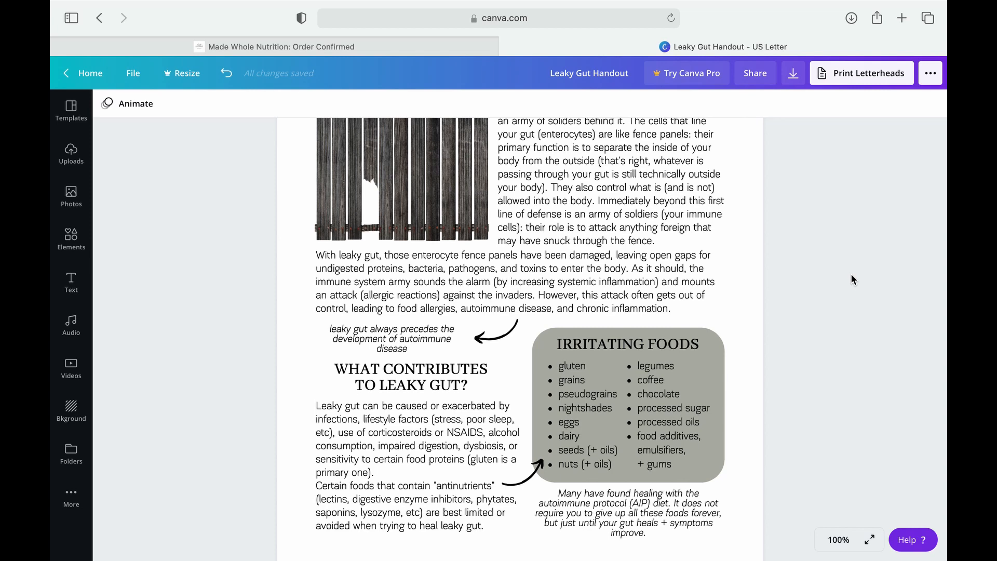
scroll(647, 157, "up", 4)
scroll(647, 157, "down", 2)
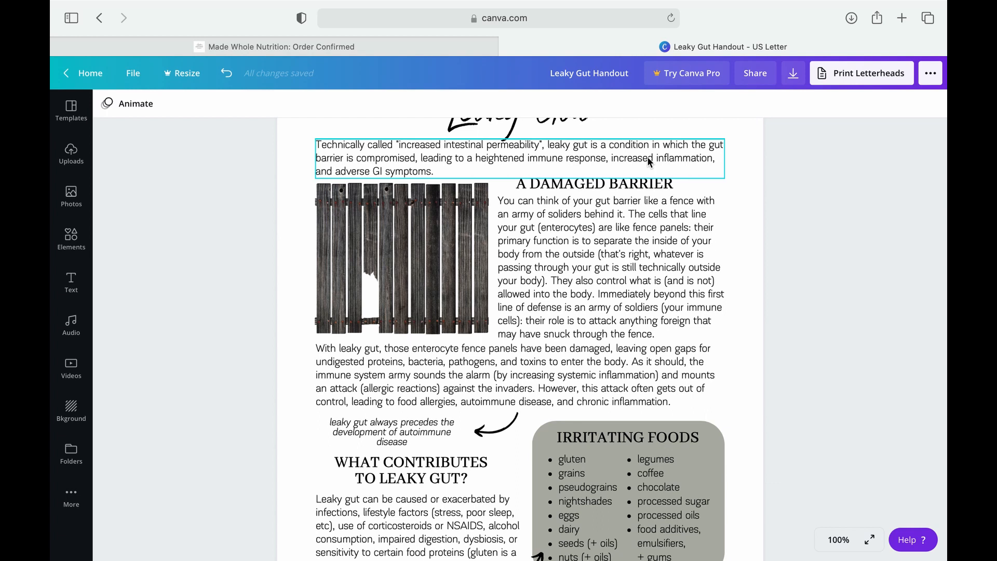
scroll(648, 159, "up", 3)
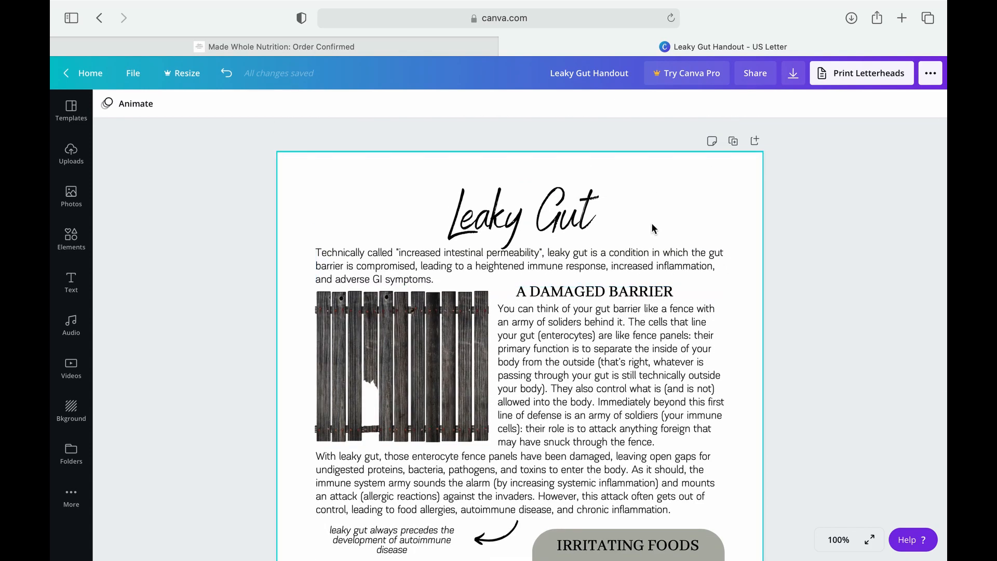
scroll(631, 487, "down", 2)
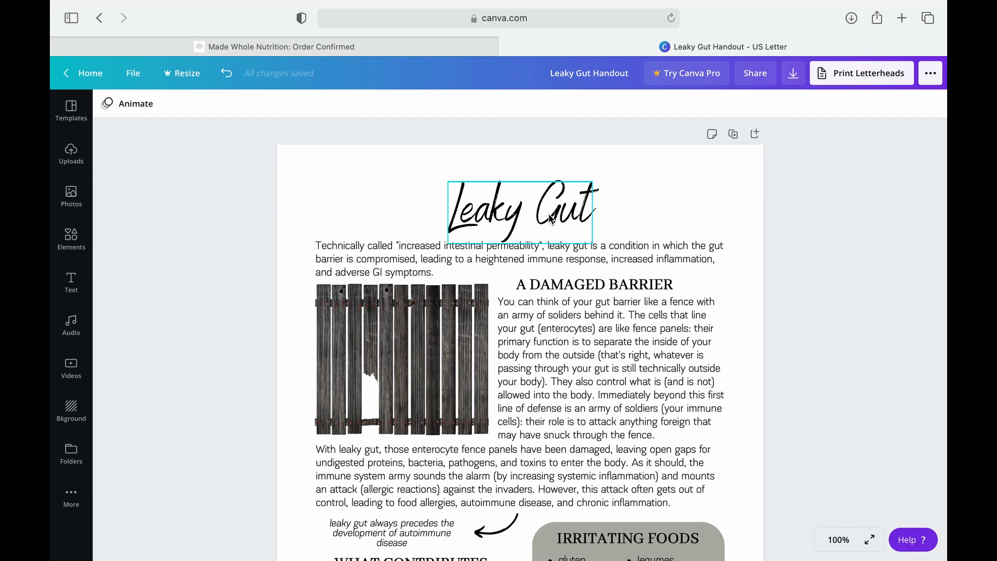
Change the Leaky Gut title's font to Abhaya Libre Regular and make the title all uppercase
left_click(552, 219)
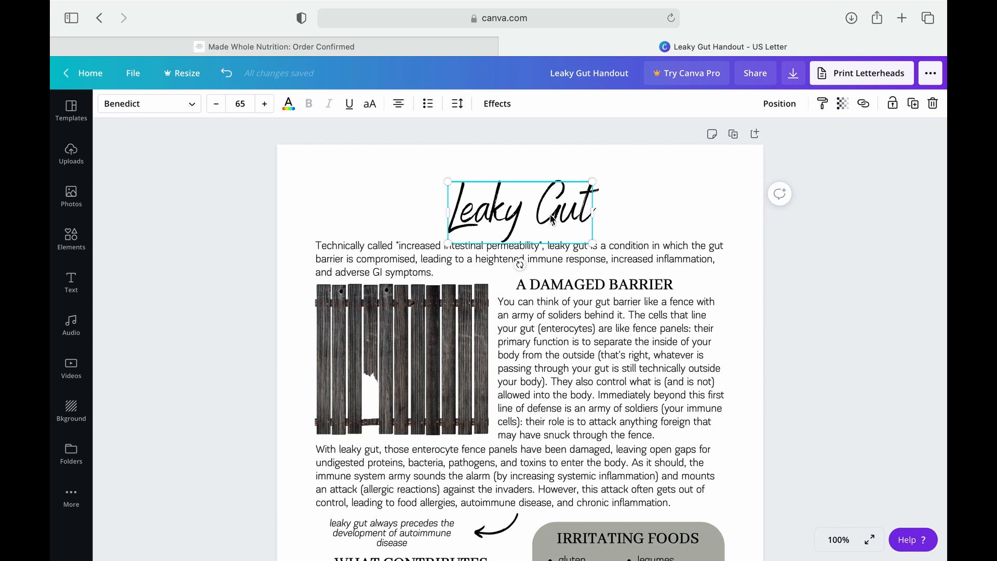
left_click(190, 108)
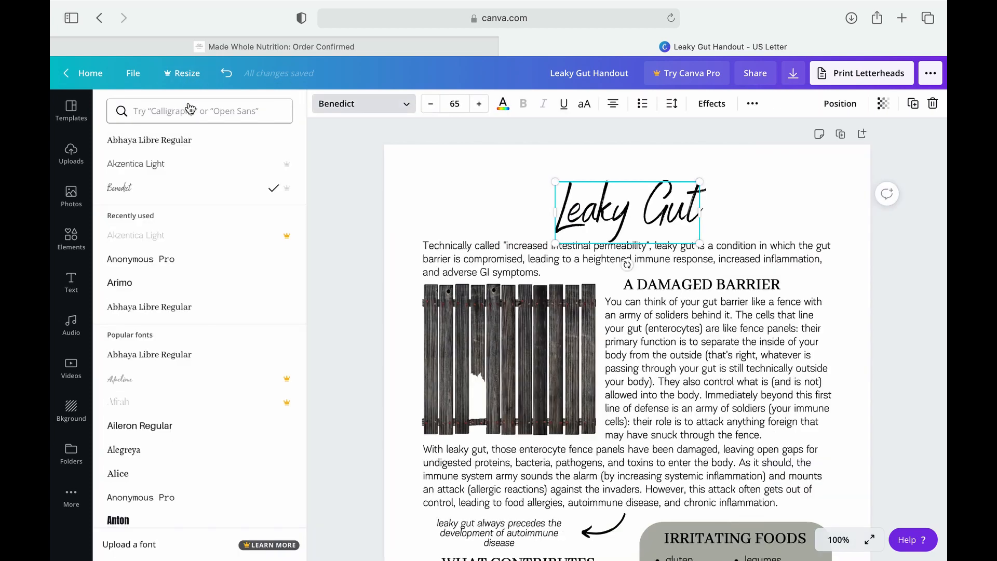
scroll(231, 272, "down", 3)
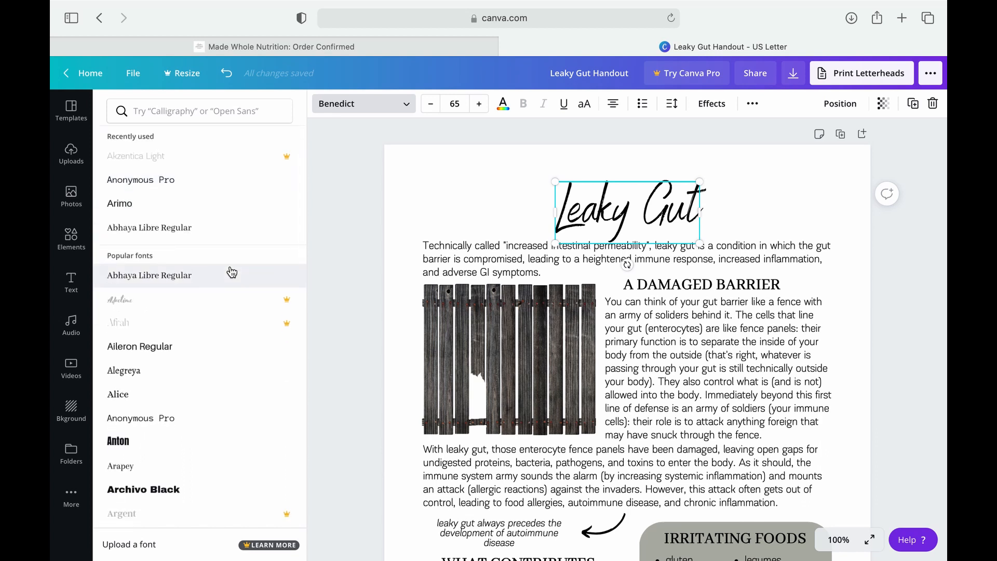
left_click(214, 233)
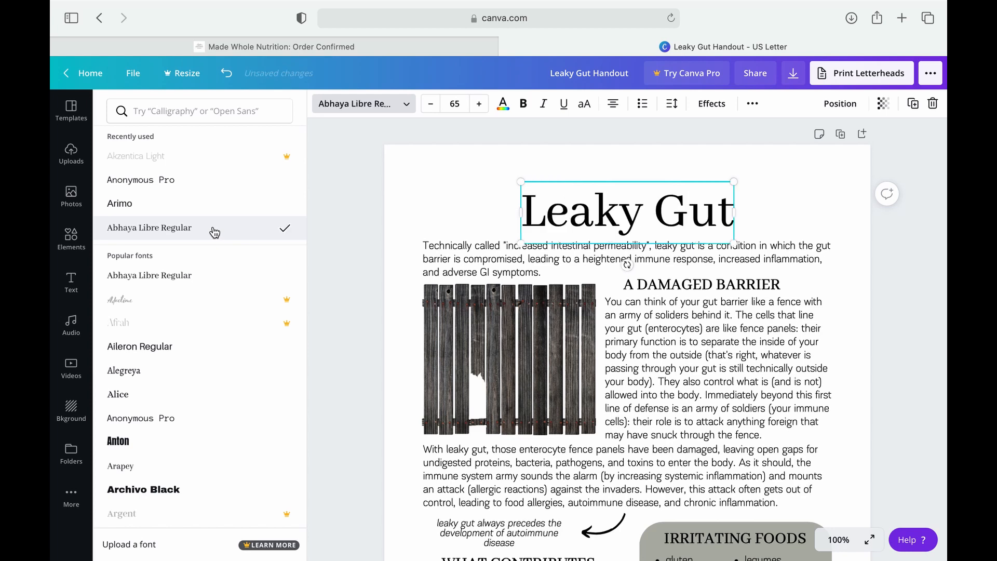
left_click(586, 109)
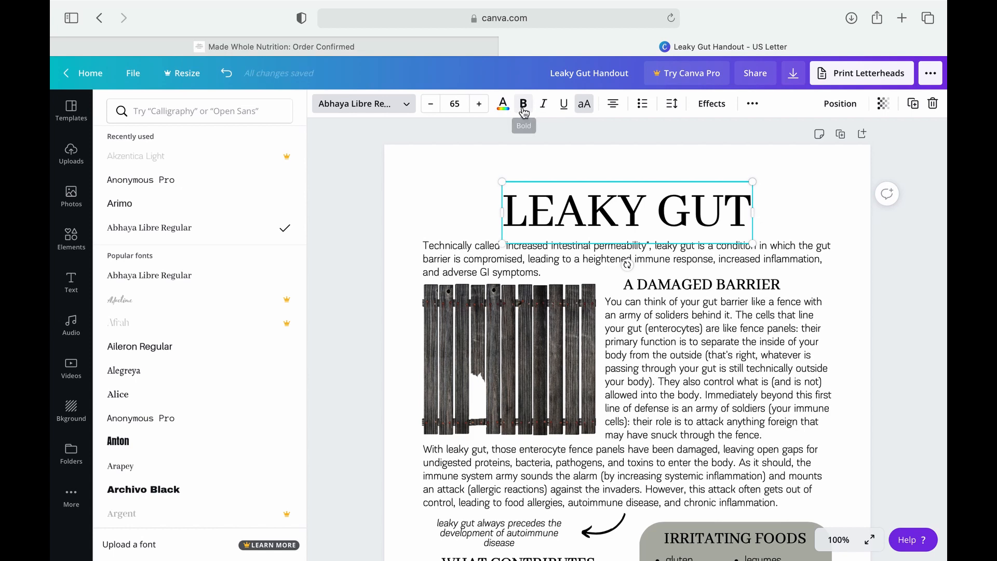
Change the font of the "A Damaged Barrier" heading to Cooper Hewitt
left_click(696, 382)
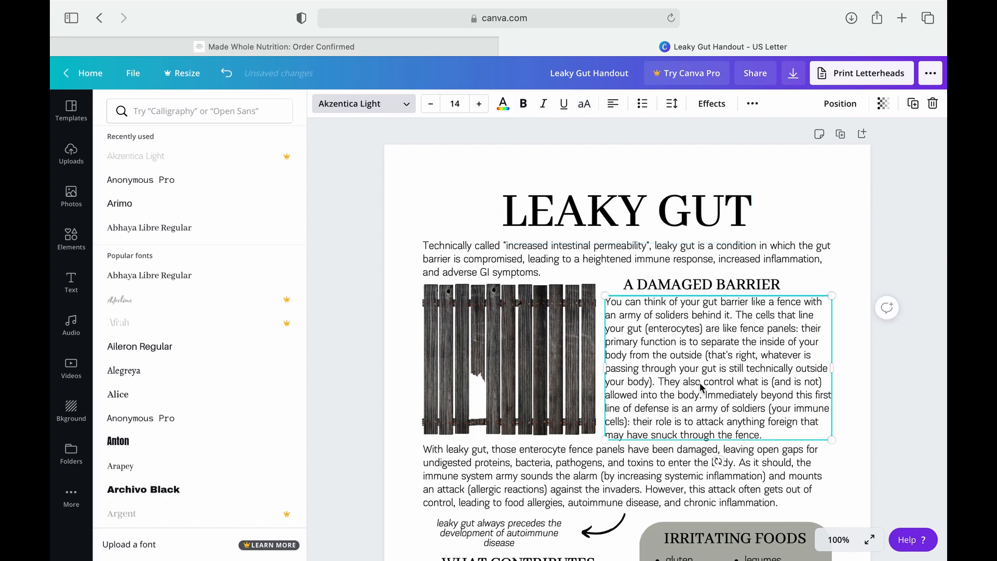
left_click(687, 288)
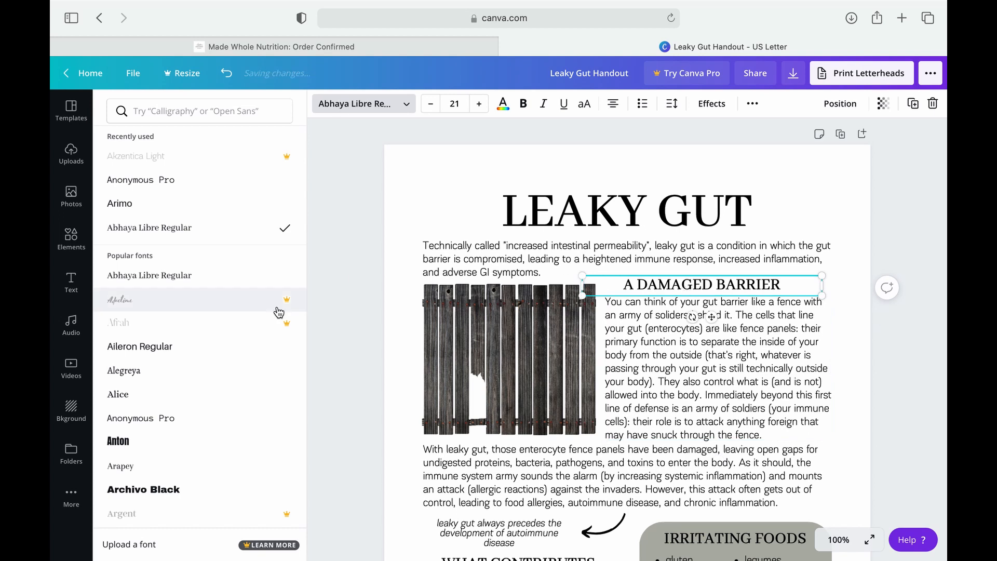
scroll(219, 207, "down", 10)
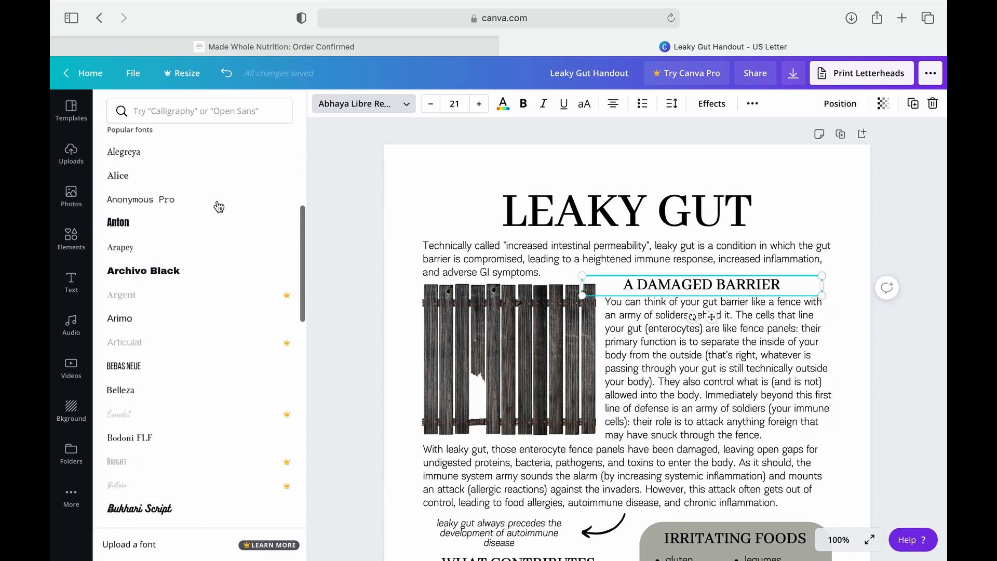
scroll(218, 207, "down", 5)
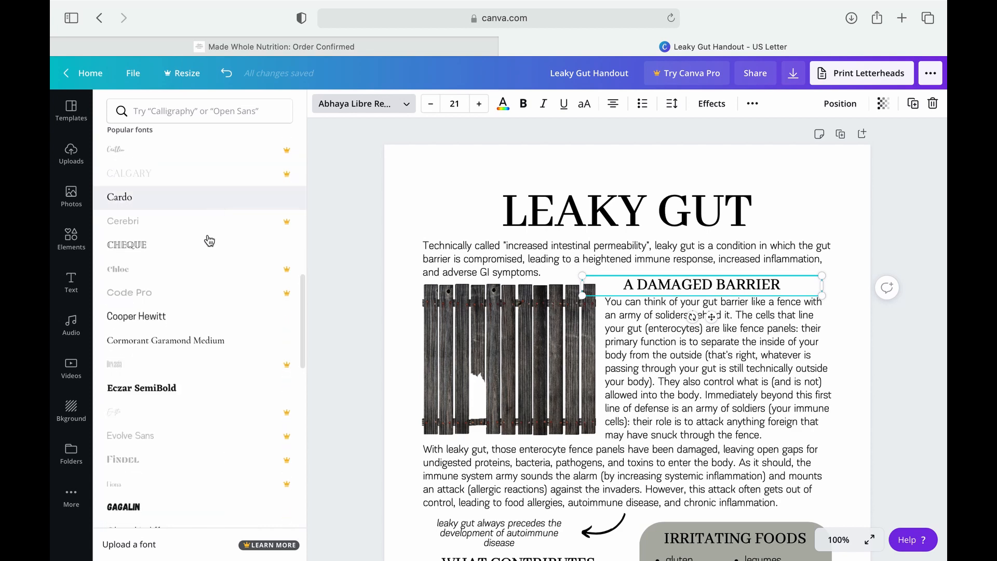
left_click(191, 322)
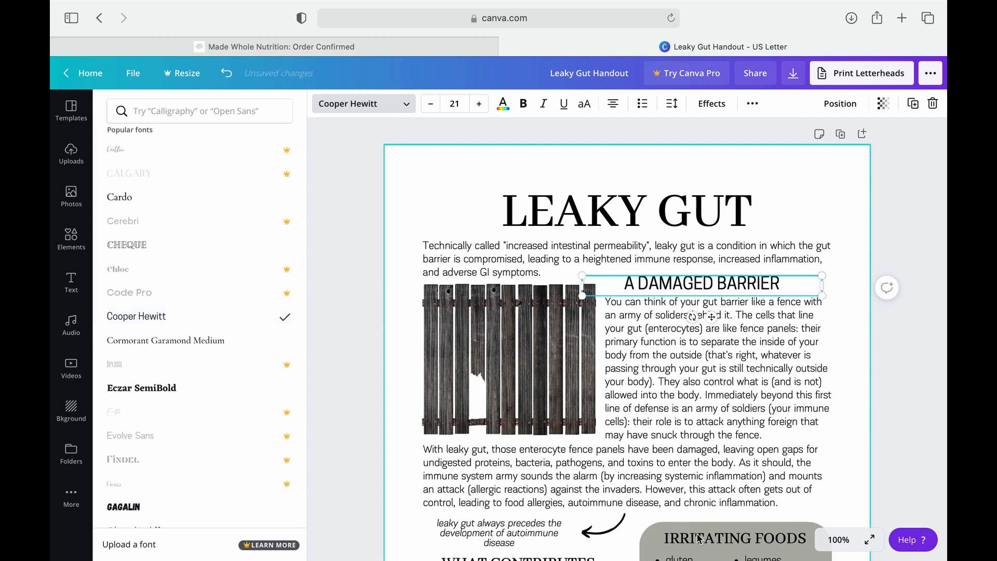
Select the "What Contributes to Leaky Gut?" and "Irritating Foods" headings along with "A Damaged Barrier" and apply the Cooper Hewitt font
scroll(717, 280, "down", 1)
scroll(717, 280, "down", 4)
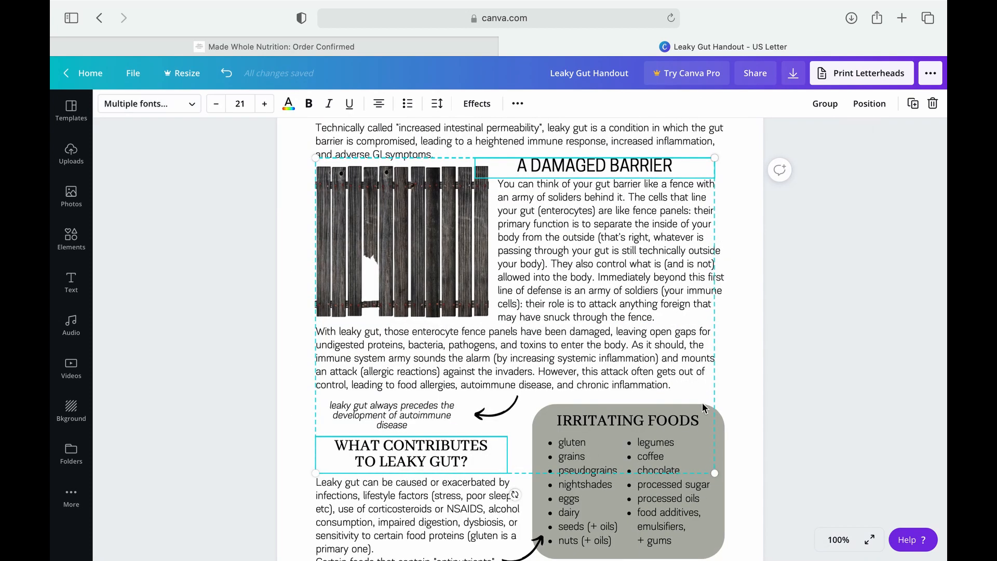
left_click(533, 465, "shift")
left_click(669, 426, "shift")
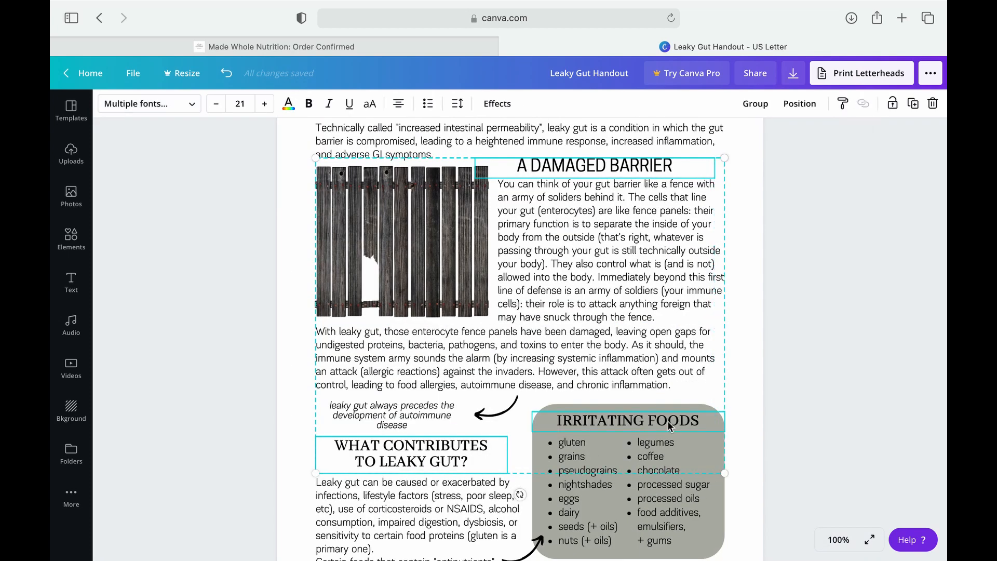
left_click(191, 103)
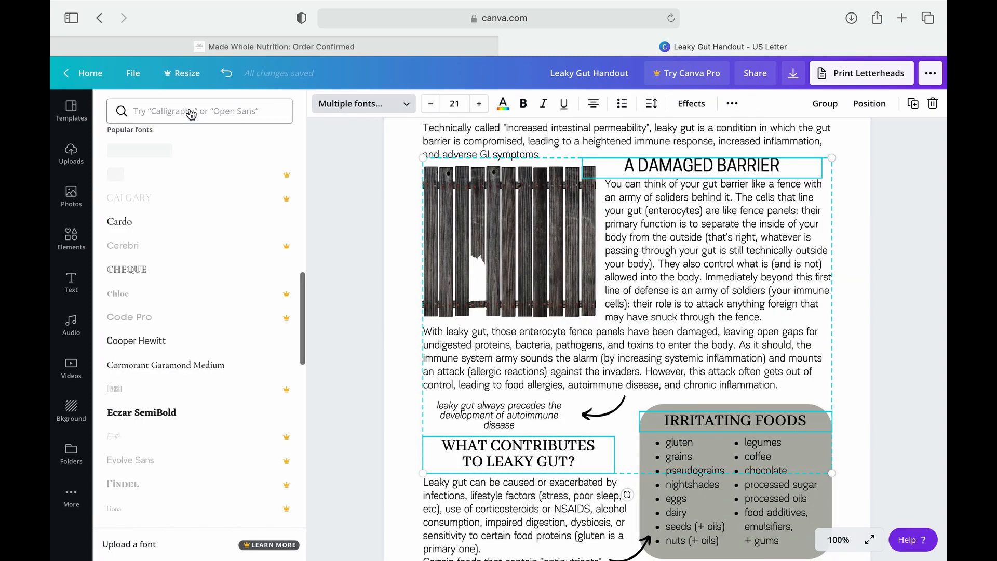
left_click(225, 341)
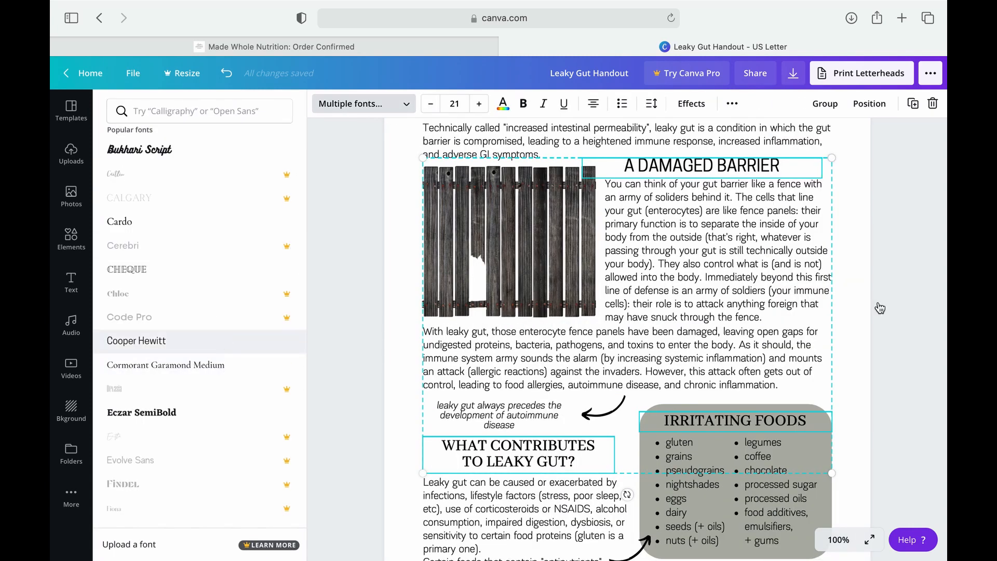
Try the Anonymous Pro font on the paragraph under "A Damaged Barrier" and switch it back to Akzentica Light
left_click(709, 228)
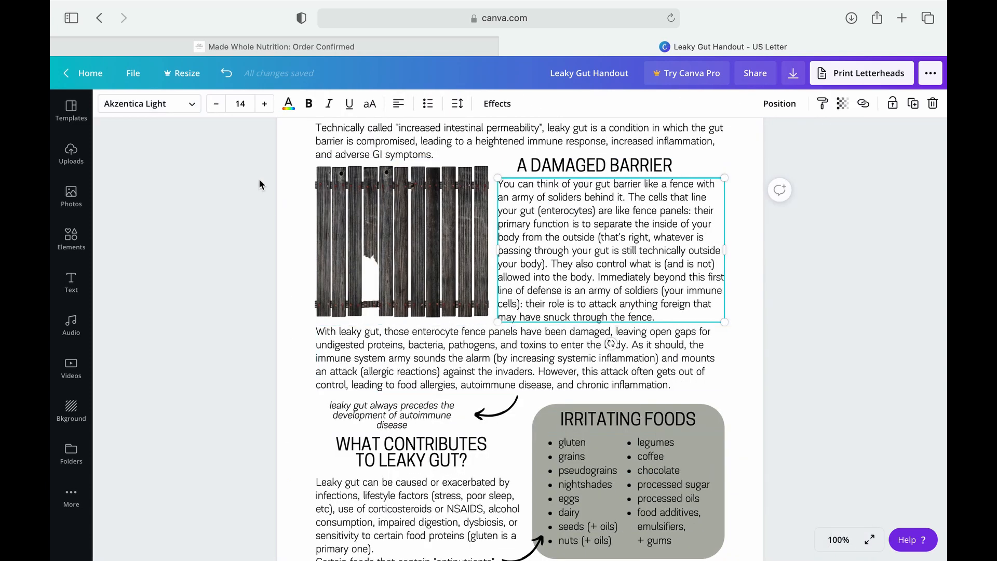
left_click(194, 108)
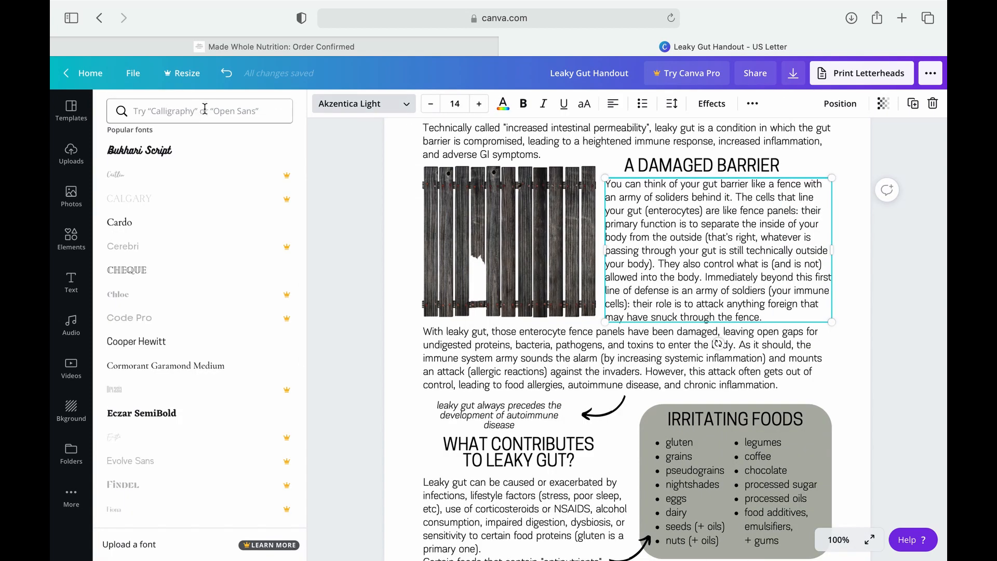
scroll(222, 229, "up", 10)
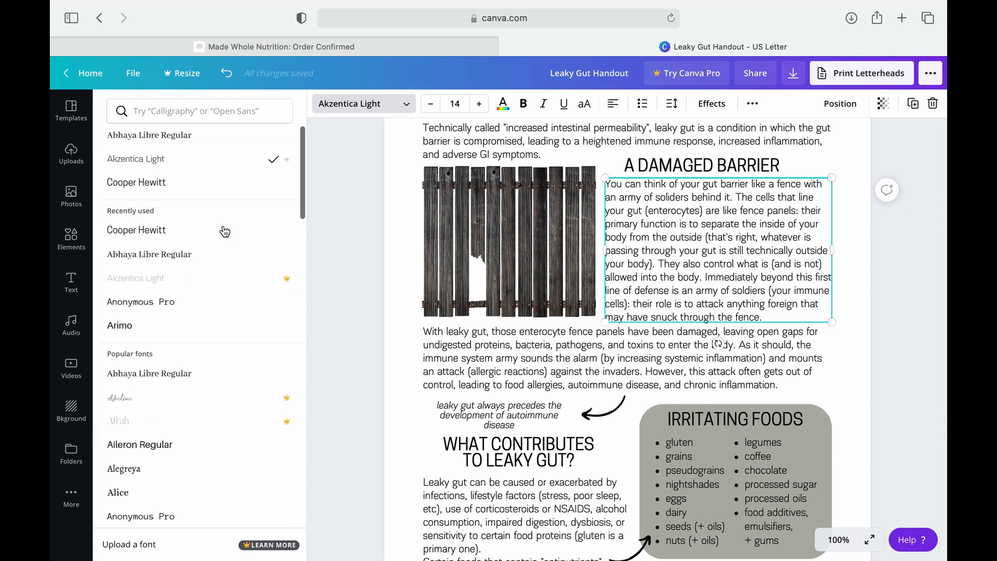
left_click(228, 304)
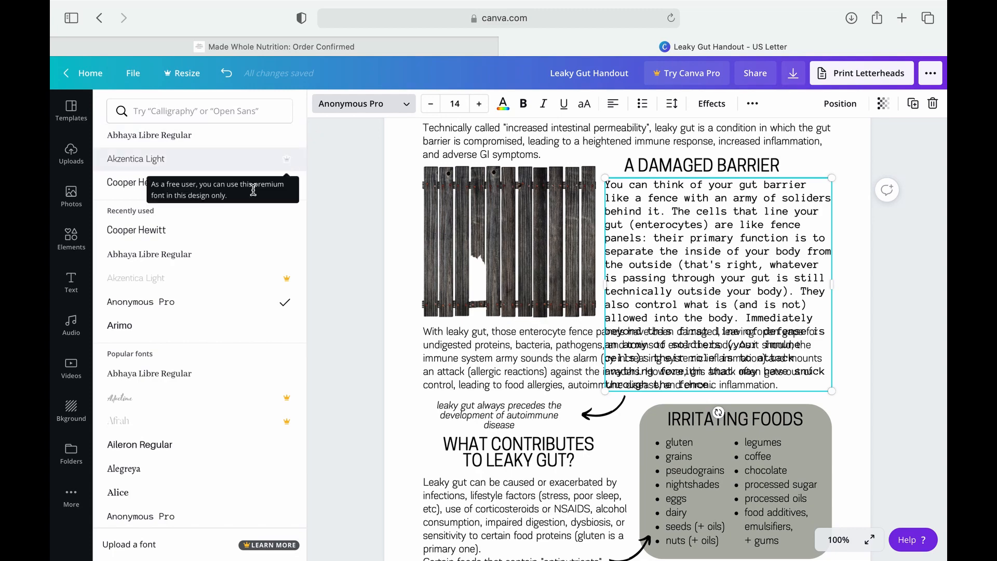
left_click(237, 169)
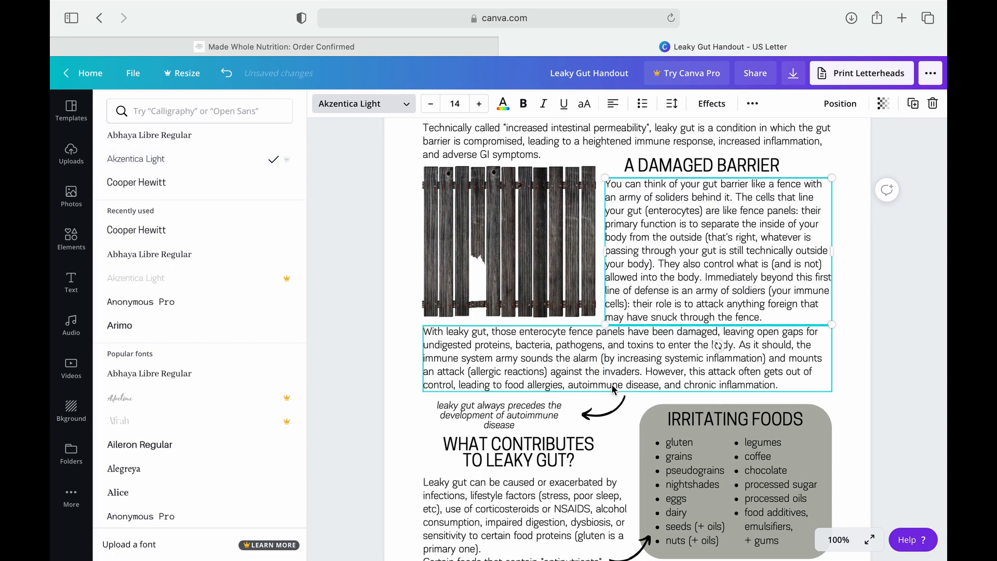
Replace the "Your Practice Name" footer text with "© Made Whole Nutrition"
scroll(613, 388, "down", 3)
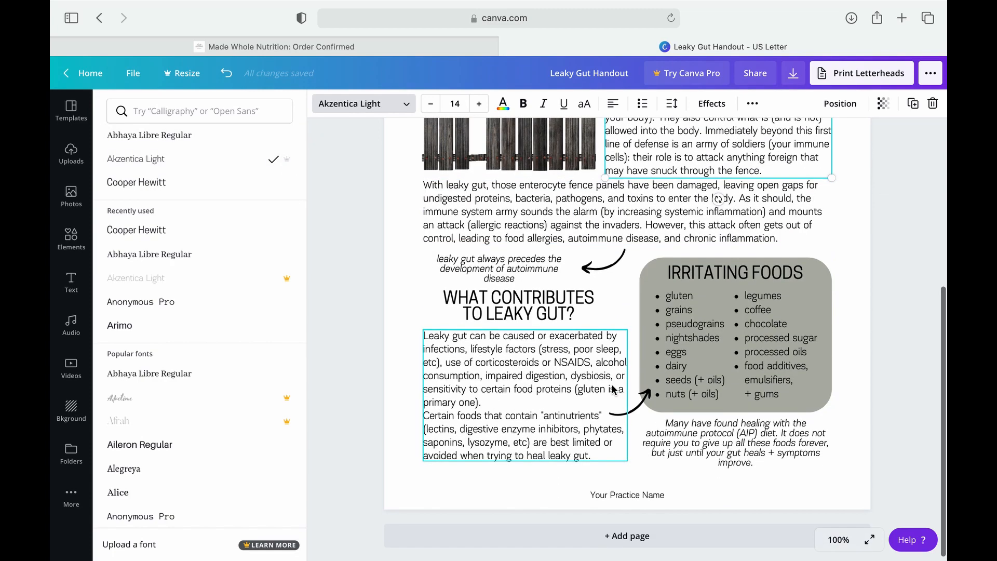
scroll(613, 388, "up", 5)
scroll(613, 388, "down", 3)
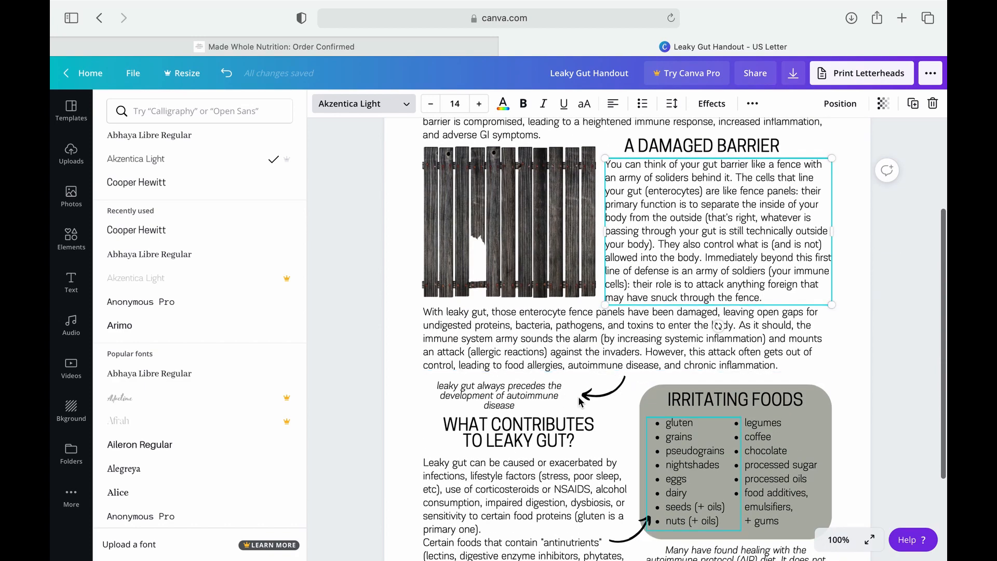
scroll(693, 363, "down", 3)
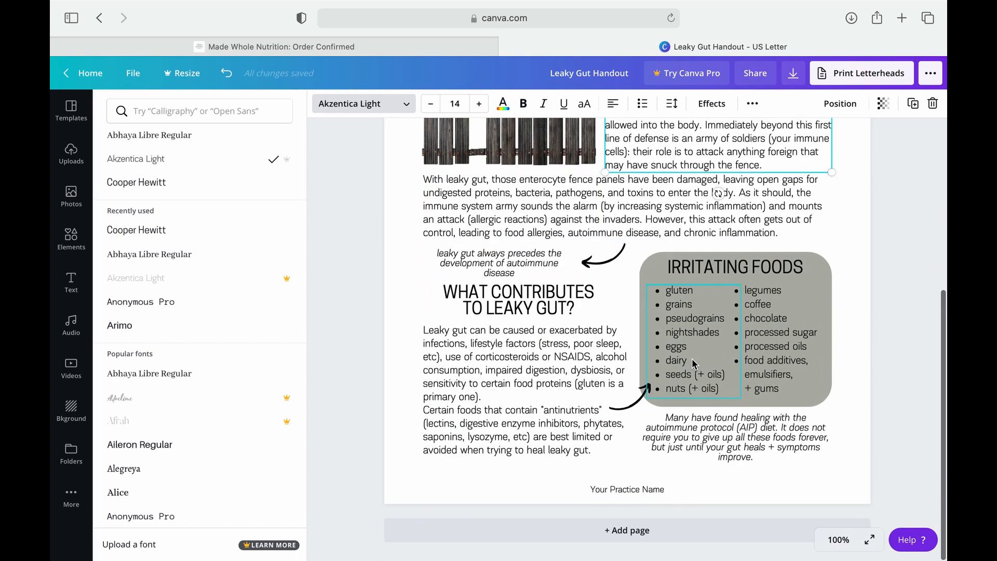
left_click(637, 491)
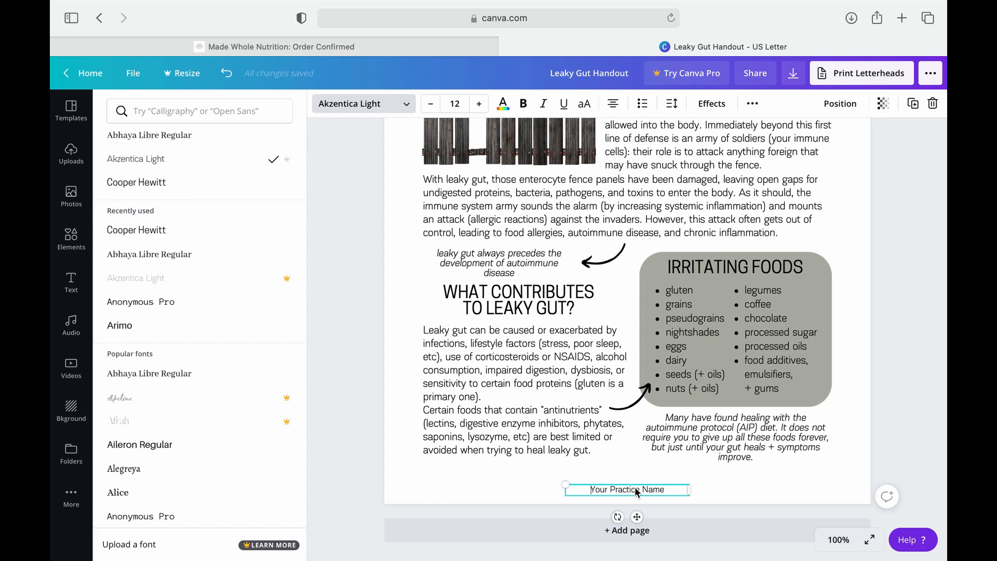
left_click(637, 489)
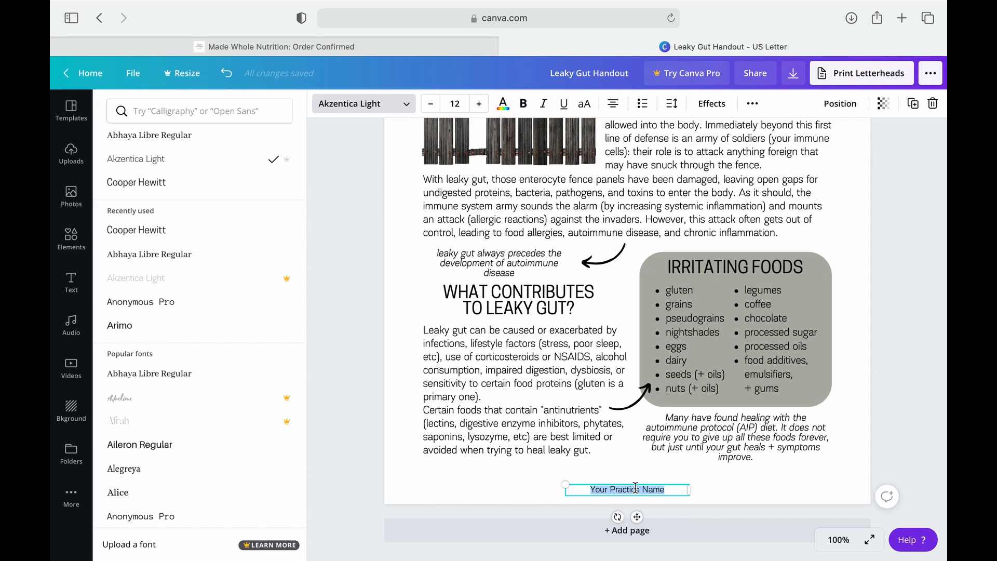
type("©")
type("M")
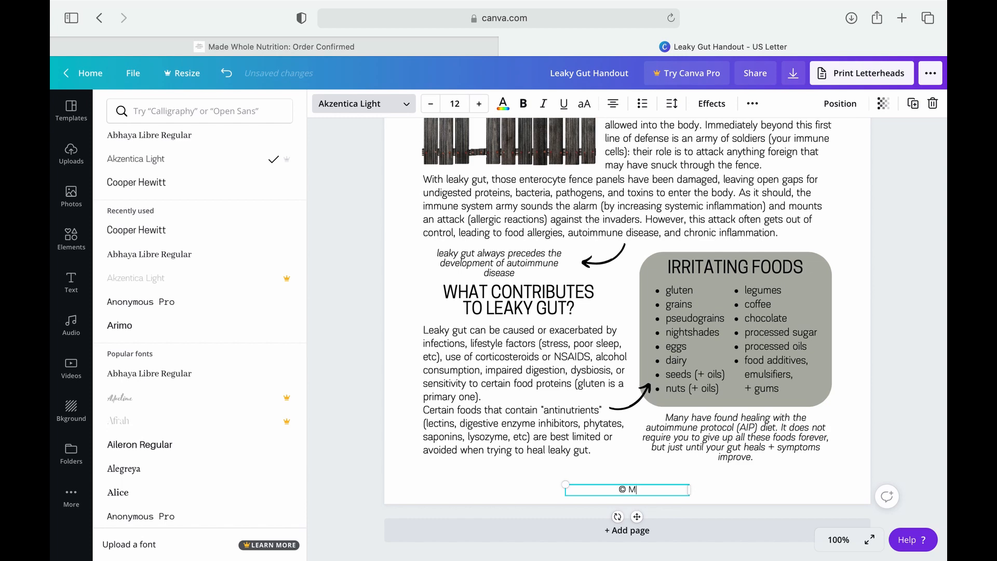
type("ade Whole Nutrition")
left_click(768, 486)
Add the uploaded Made Whole Nutrition logo to the handout and shrink it to a small square near the foot of the page
scroll(756, 482, "up", 5)
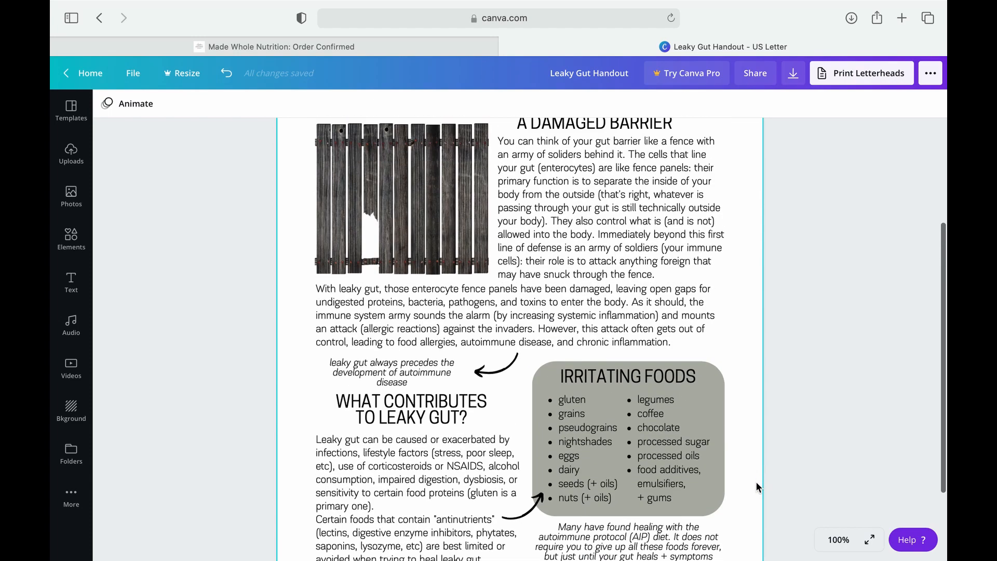
scroll(757, 486, "down", 3)
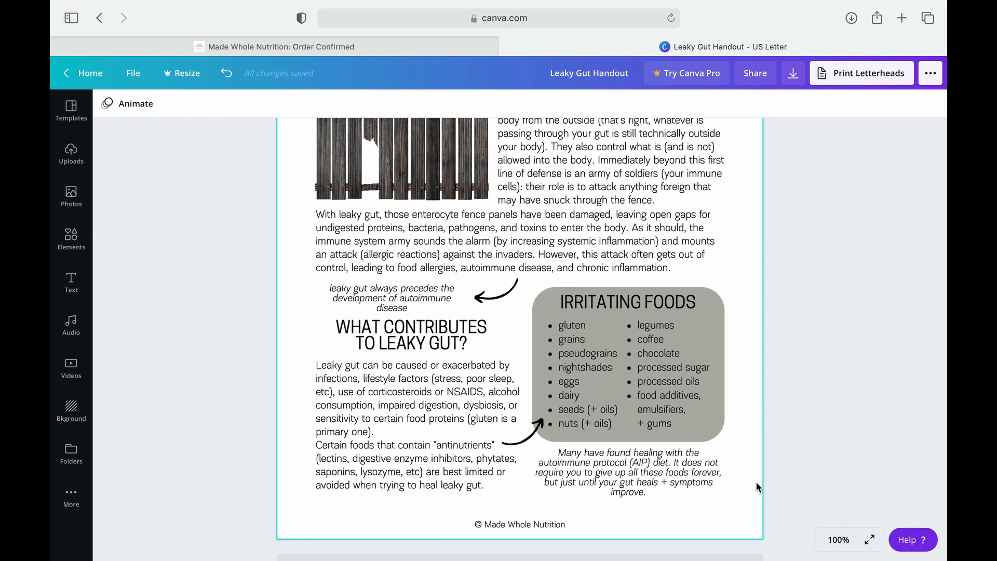
scroll(756, 482, "up", 3)
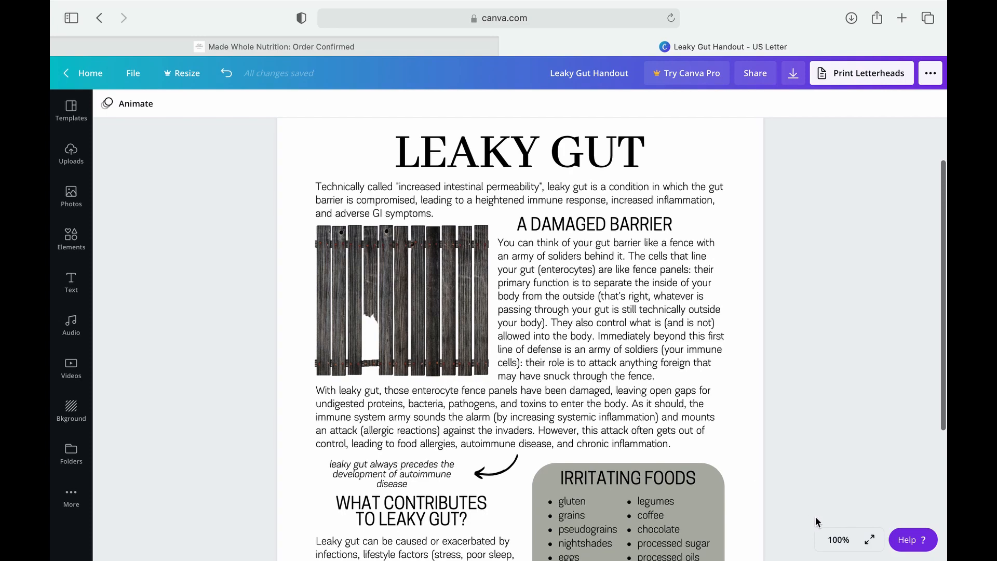
scroll(762, 498, "down", 4)
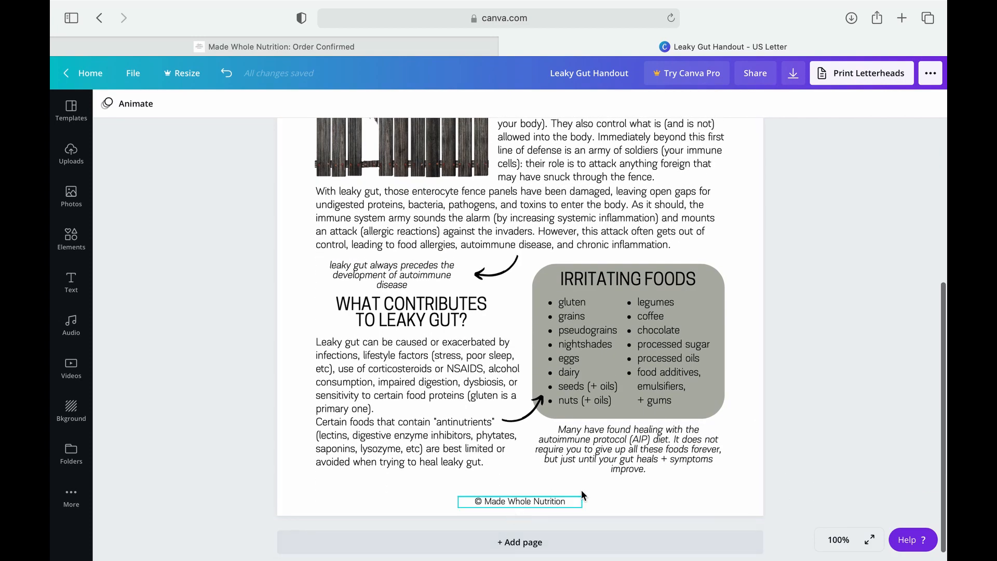
left_click(71, 156)
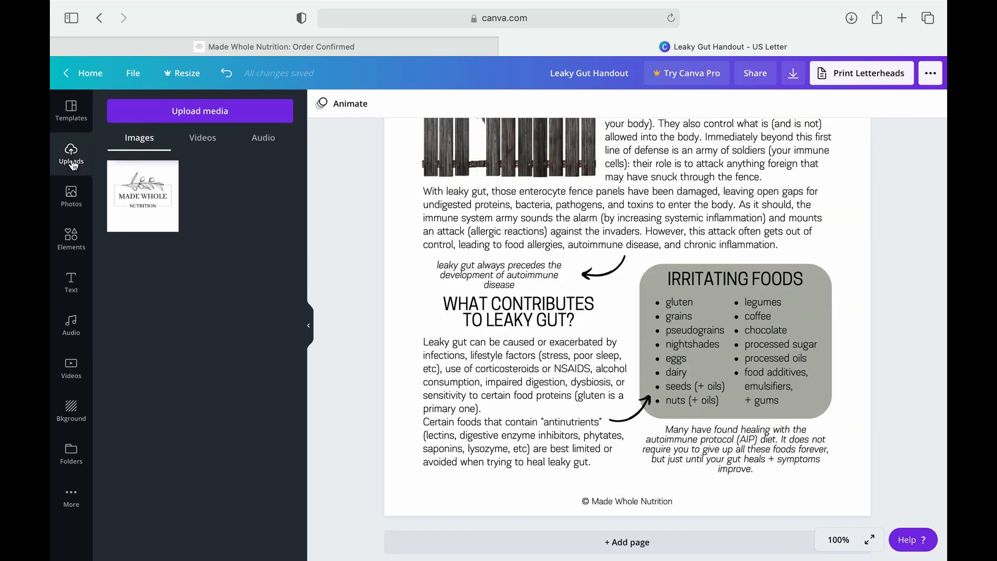
left_click(143, 200)
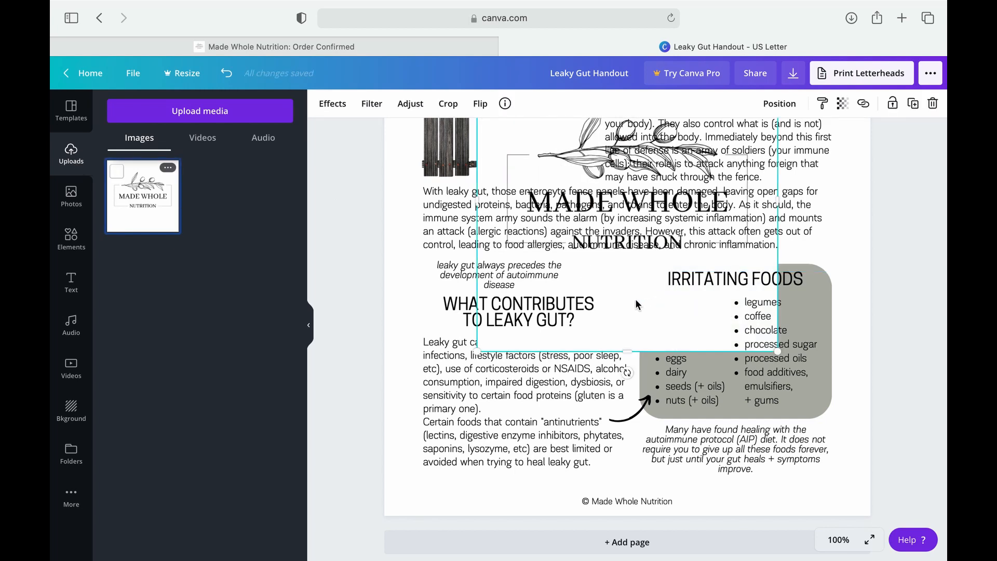
left_click_drag(638, 347, 642, 480)
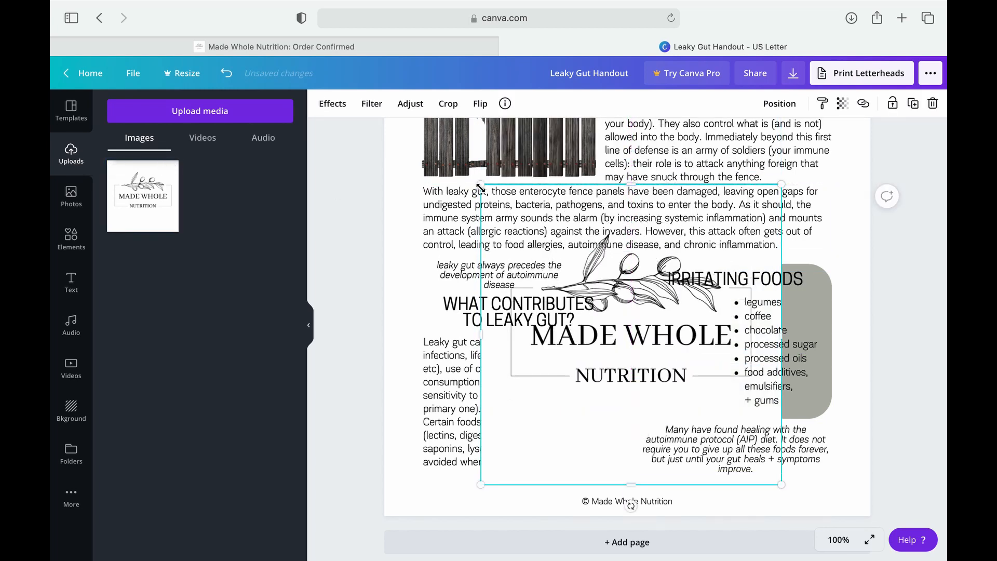
left_click_drag(526, 247, 656, 386)
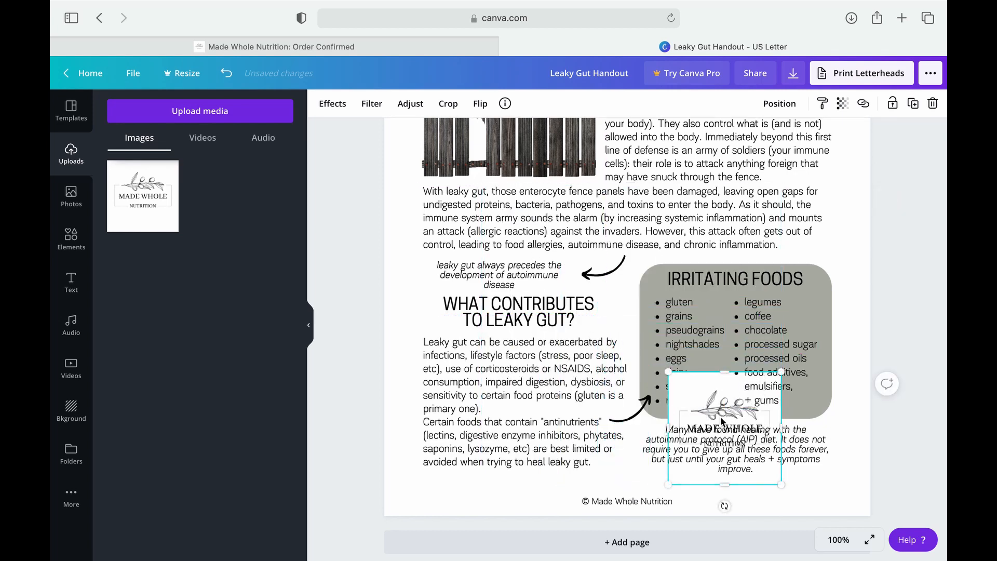
Move the logo over the footer text and crop its upper edge and the part hanging below the page
left_click_drag(720, 417, 618, 478)
left_click_drag(623, 435, 623, 446)
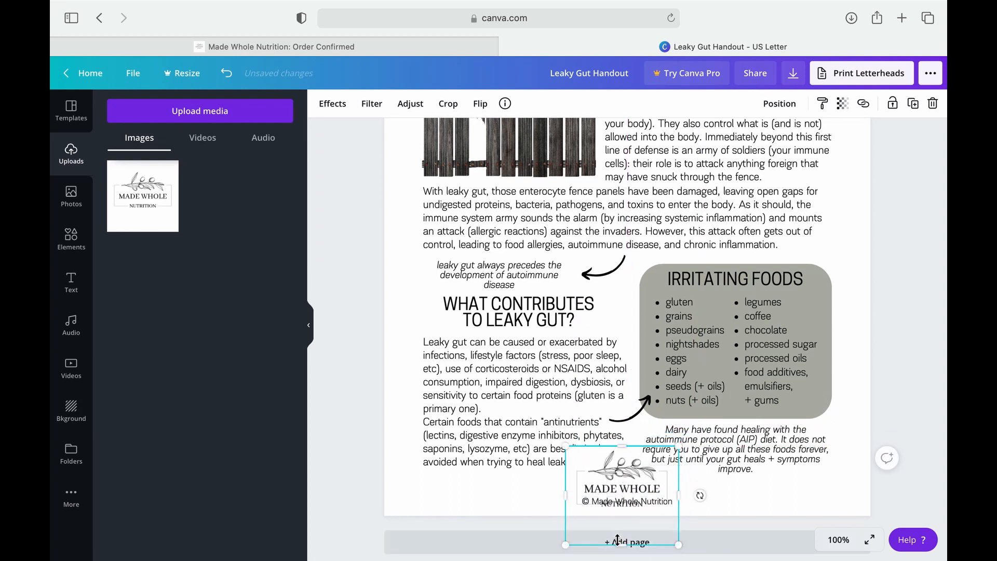
left_click_drag(619, 541, 631, 516)
Delete the "© Made Whole Nutrition" footer text and send the logo behind the surrounding text
left_click(638, 500)
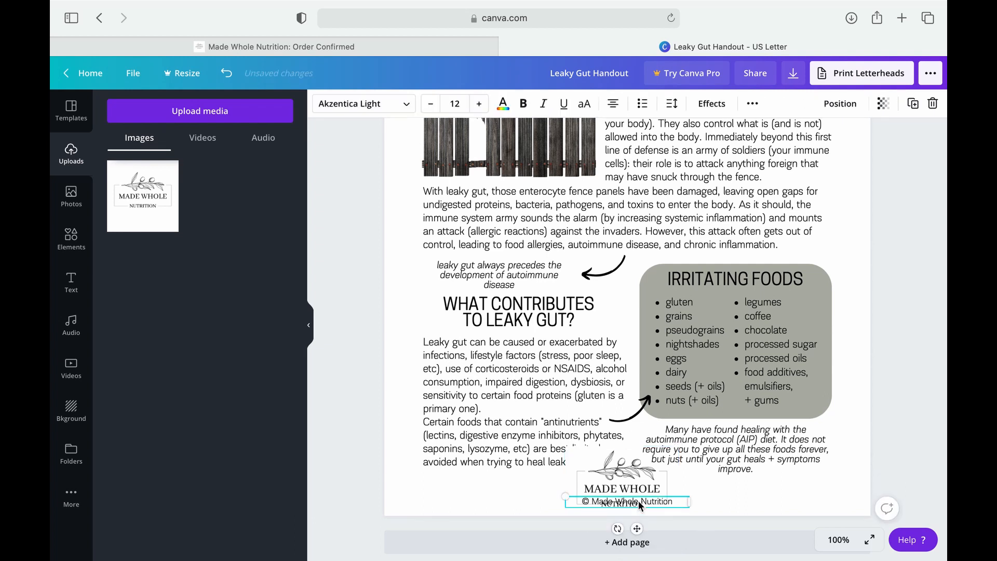
key("Delete")
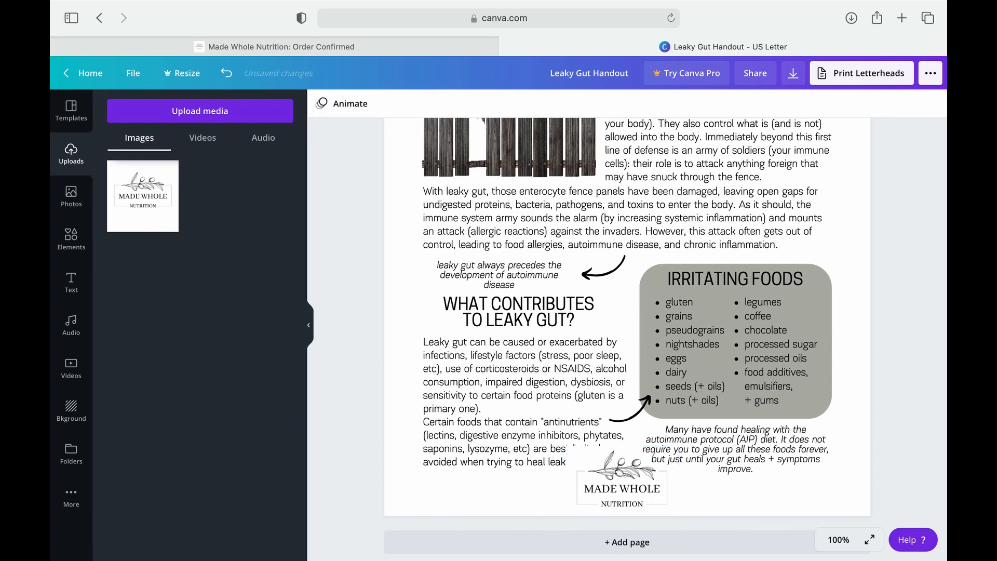
right_click(640, 507)
left_click(693, 426)
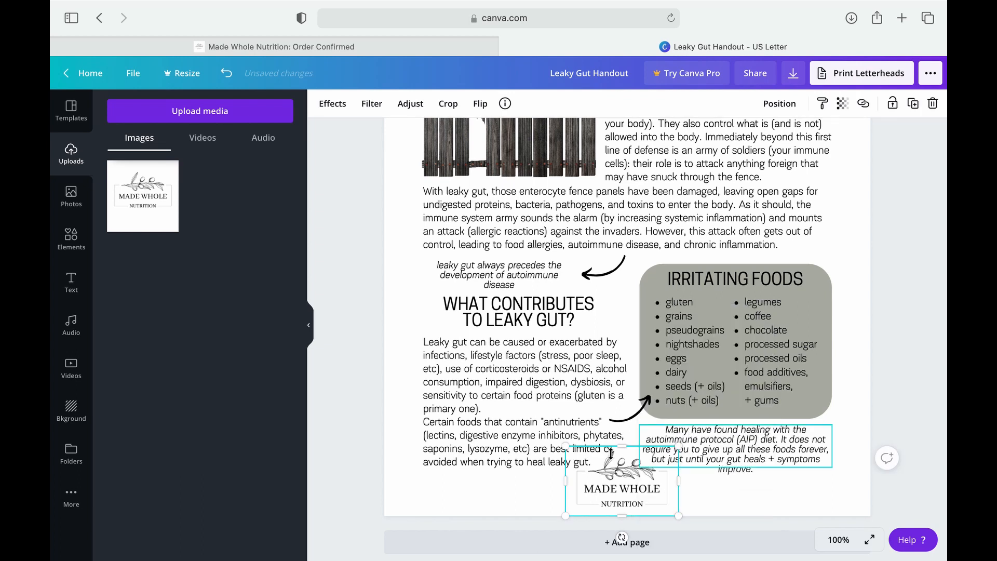
Shrink the footer logo slightly and center it horizontally on the page
left_click_drag(566, 446, 587, 460)
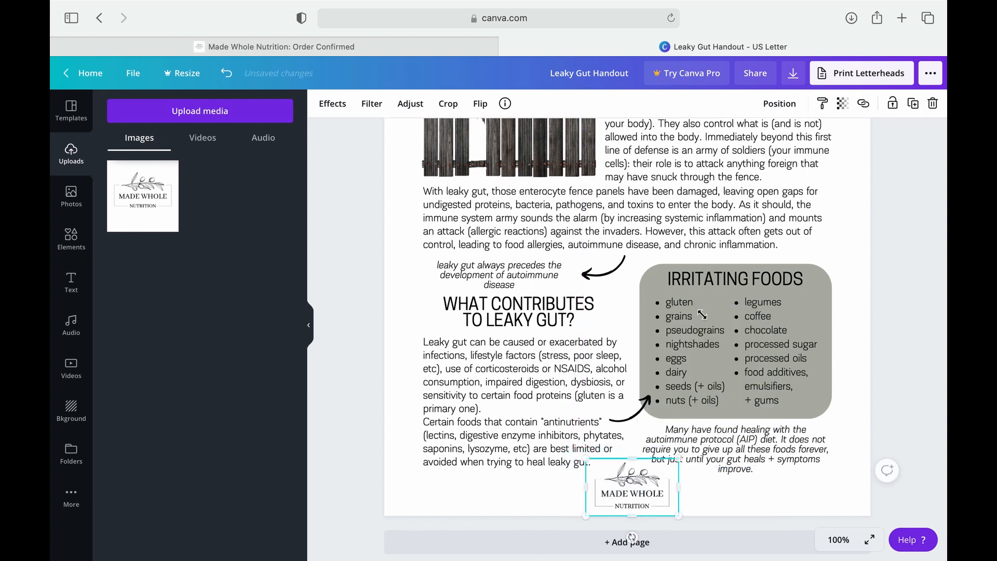
left_click(779, 103)
left_click(742, 213)
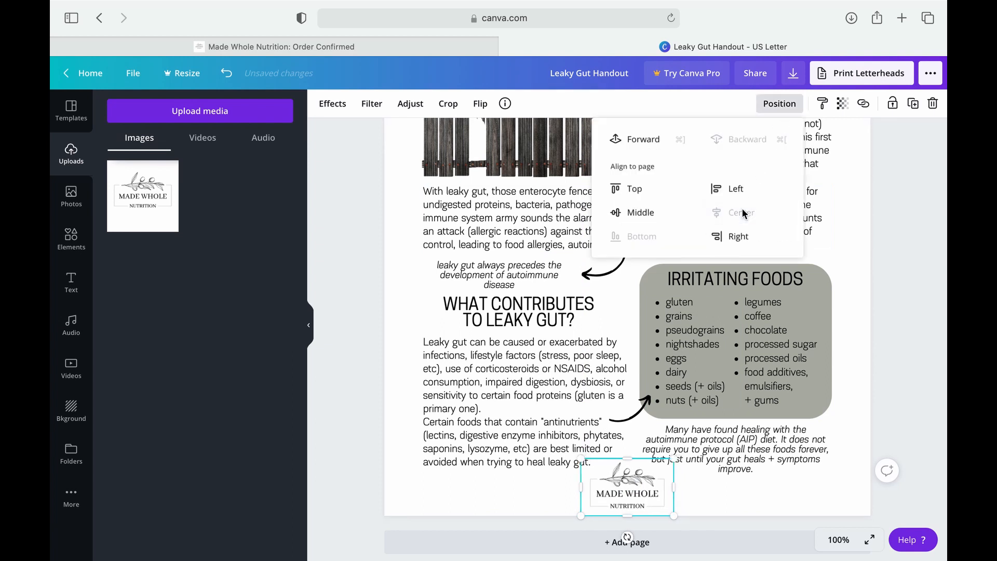
left_click(911, 319)
left_click(911, 318)
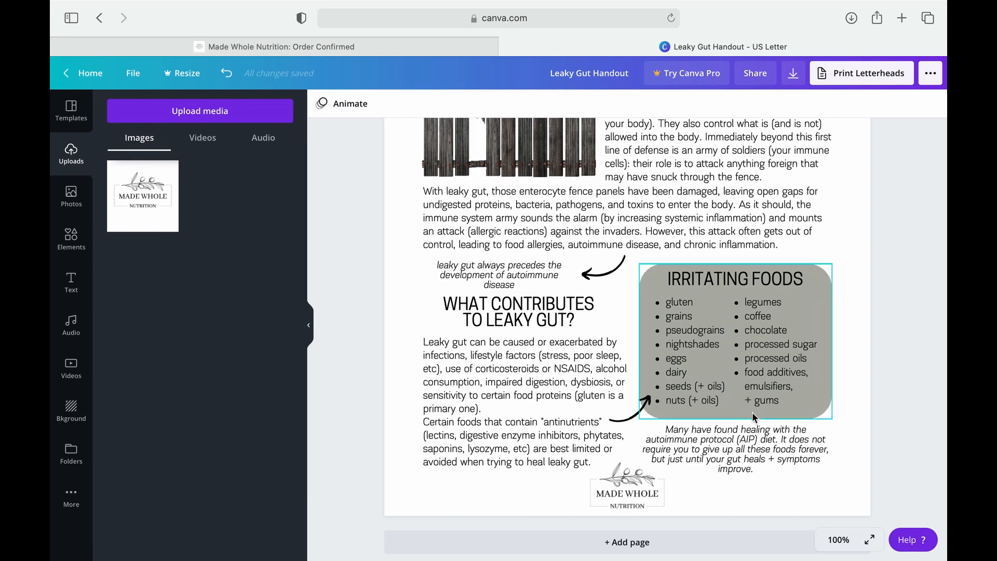
Add a blank second page and paste a copy of the footer logo onto it
scroll(751, 413, "up", 5)
scroll(752, 413, "down", 4)
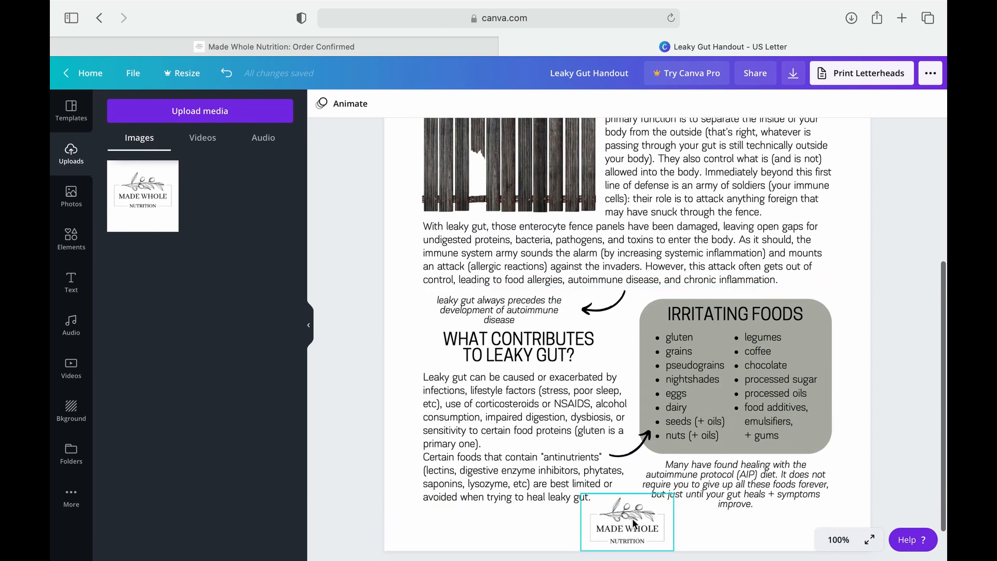
scroll(632, 518, "down", 2)
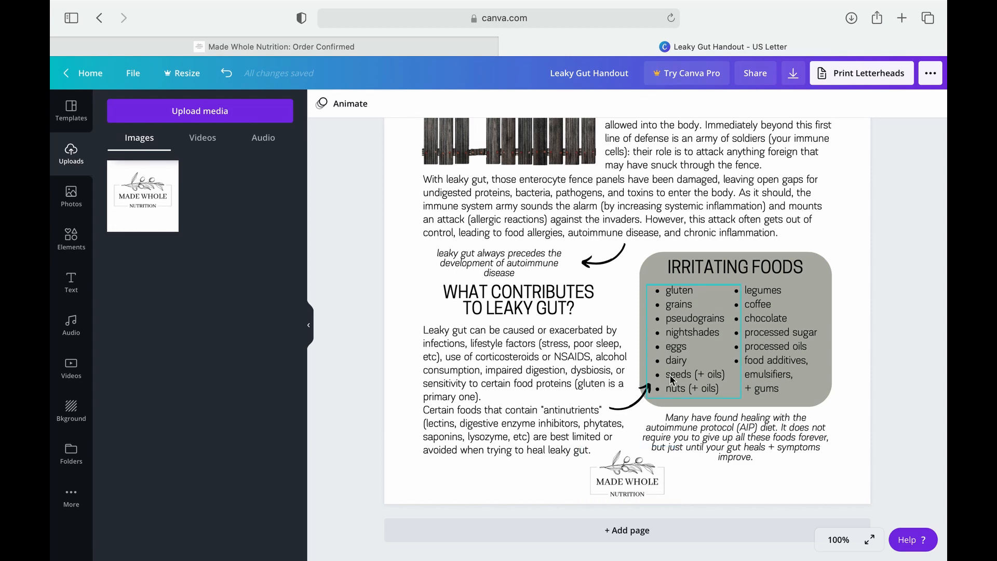
left_click(637, 535)
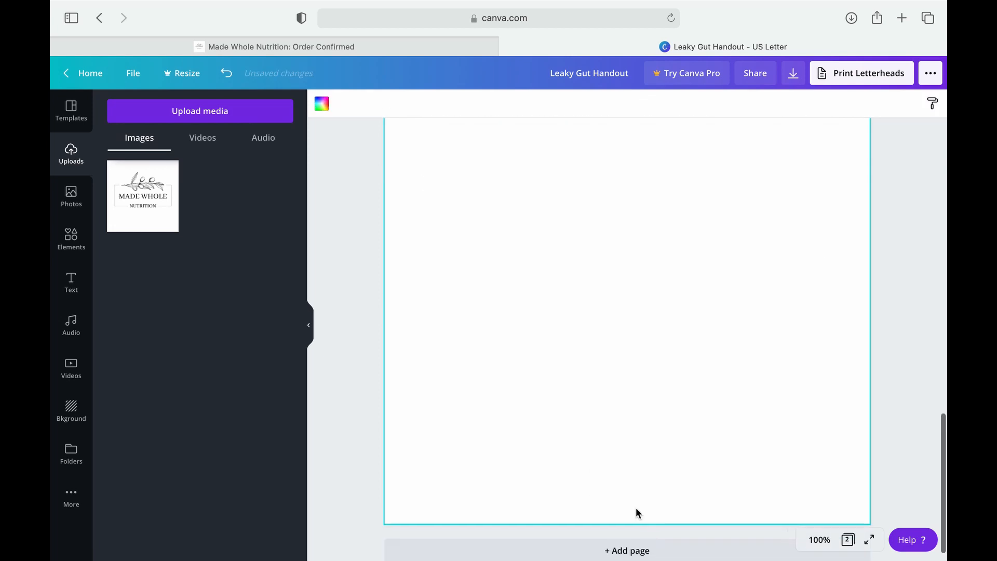
scroll(572, 259, "up", 12)
scroll(573, 258, "down", 2)
left_click(628, 411)
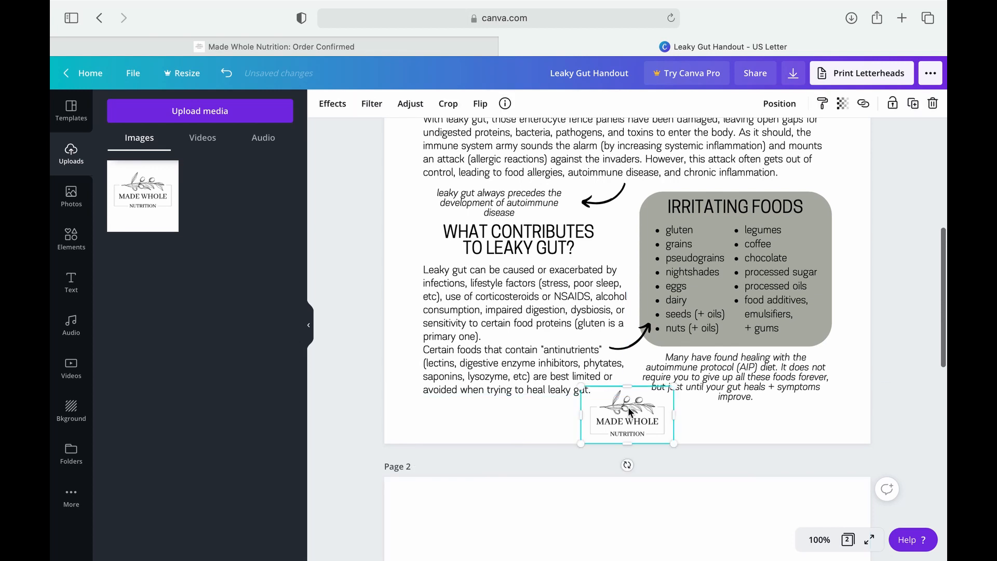
scroll(629, 411, "down", 8)
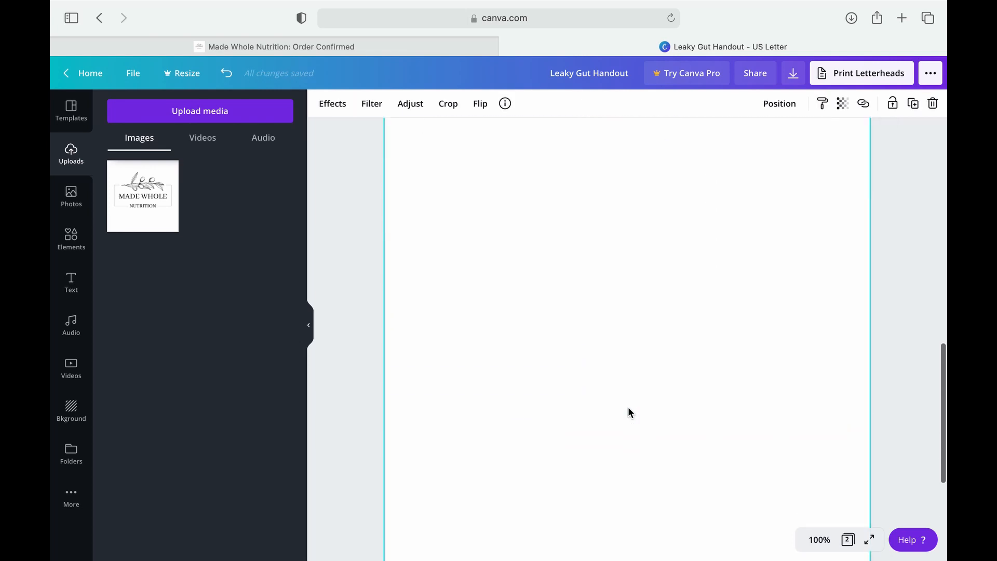
scroll(602, 420, "down", 3)
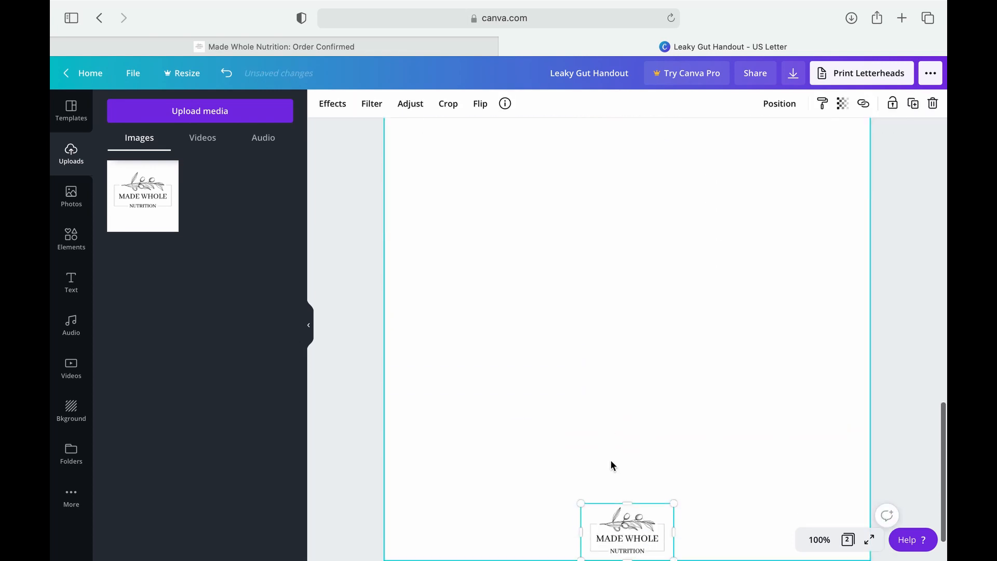
Move the copied logo to the upper part of page 2 and enlarge it to most of the page width
left_click_drag(619, 516, 530, 149)
left_click_drag(584, 192, 833, 418)
left_click_drag(698, 289, 633, 287)
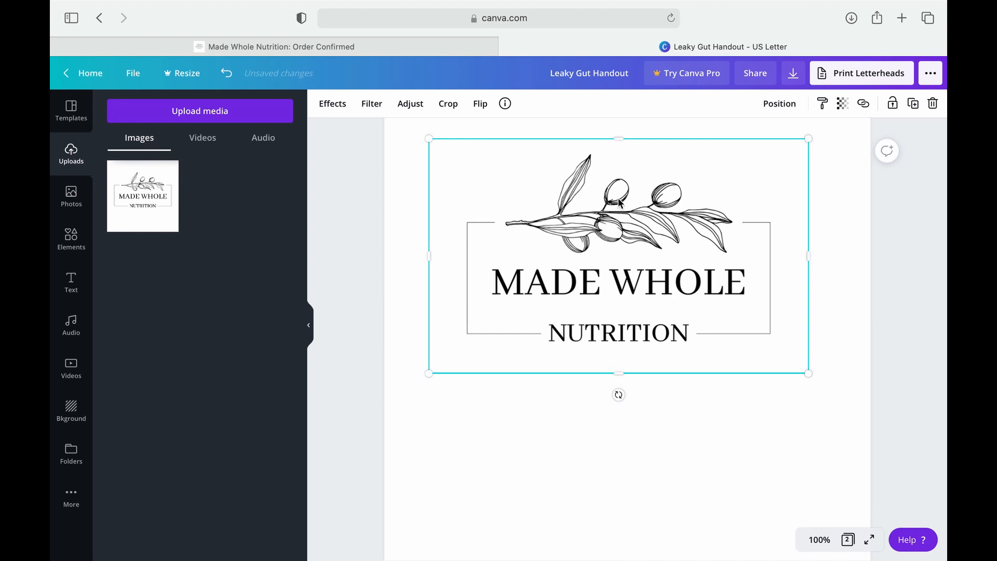
Crop the page 2 logo on all four sides so that only the olive branch illustration remains
left_click_drag(618, 143, 618, 150)
left_click_drag(617, 273, 615, 259)
left_click_drag(811, 207, 742, 214)
left_click_drag(430, 206, 496, 214)
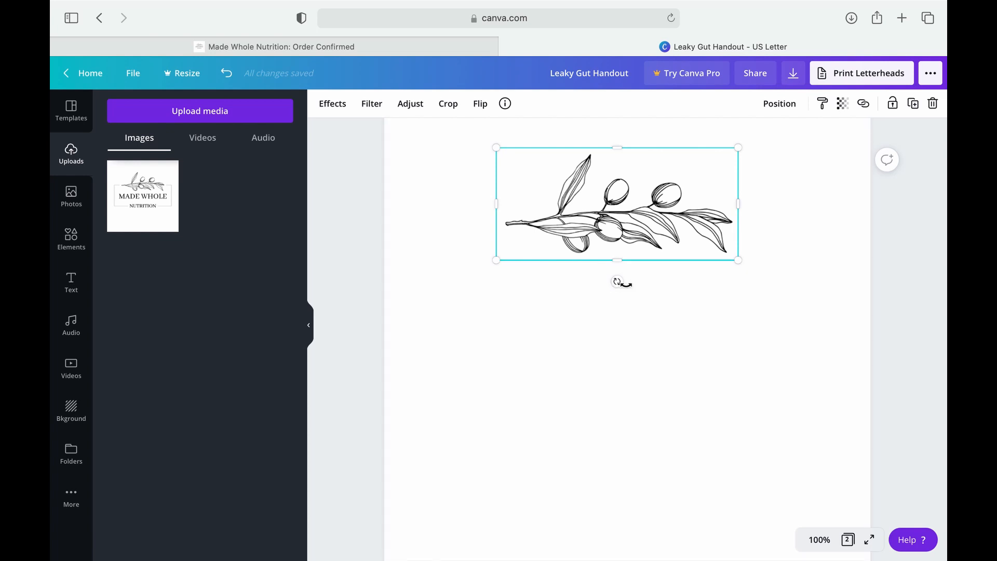
scroll(621, 283, "up", 5)
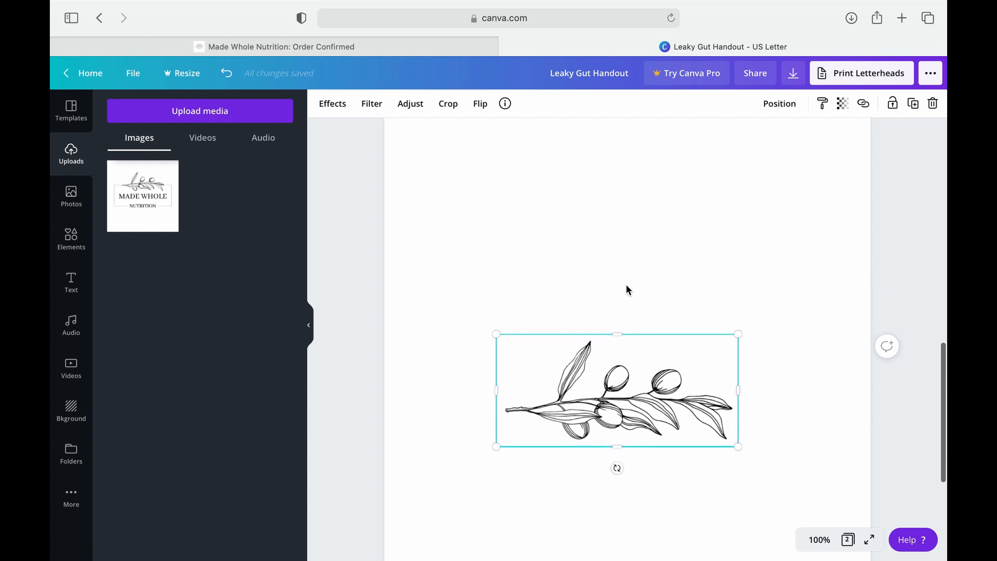
Rotate the olive branch illustration diagonally, enlarge it, and place it over the top-left corner of page 2, partly off the page
left_click_drag(617, 477, 703, 481)
left_click_drag(743, 350, 843, 343)
left_click_drag(708, 308, 484, 132)
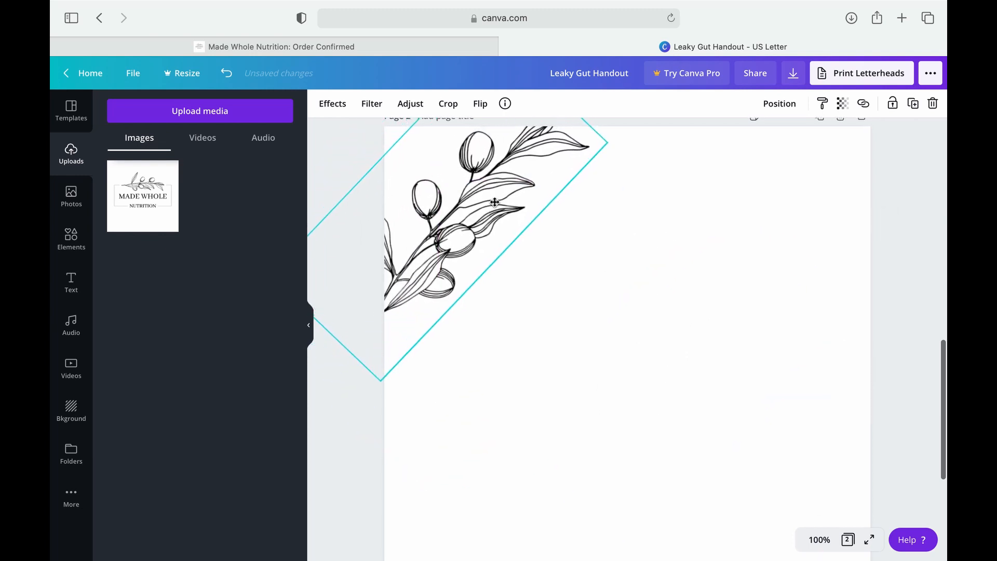
Transfer the olive branch from page 2 to the top-left corner of page 1 and send it behind all other content
key("Delete")
scroll(497, 203, "up", 10)
key("super+z")
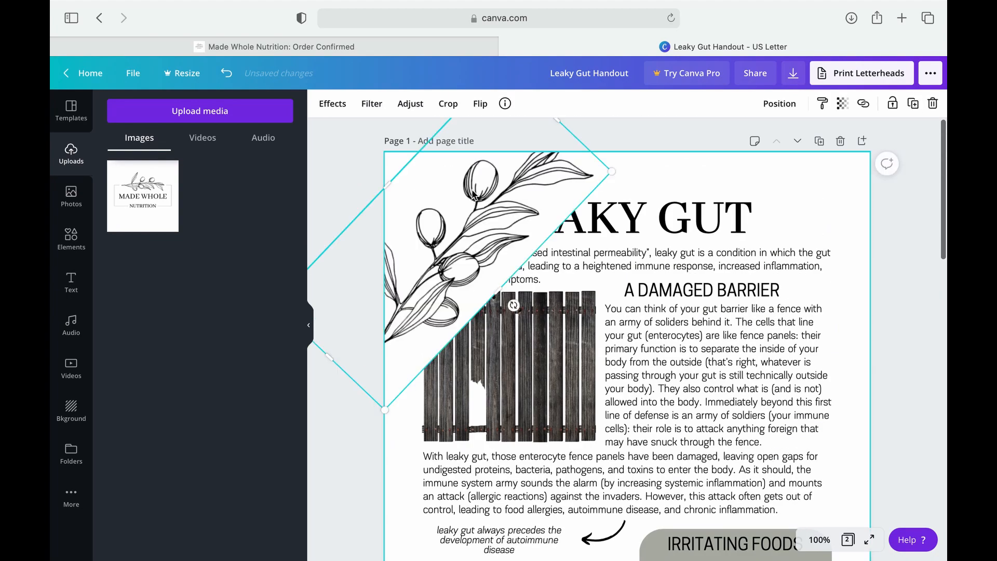
left_click(779, 104)
left_click(748, 164)
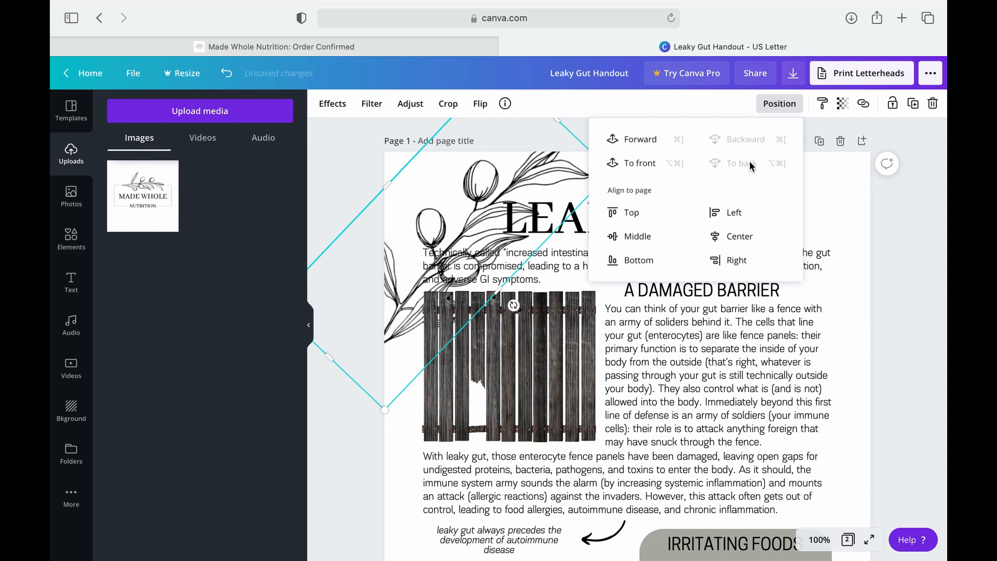
Set the olive branch's transparency to 20 and deselect it
left_click(843, 104)
left_click(834, 137)
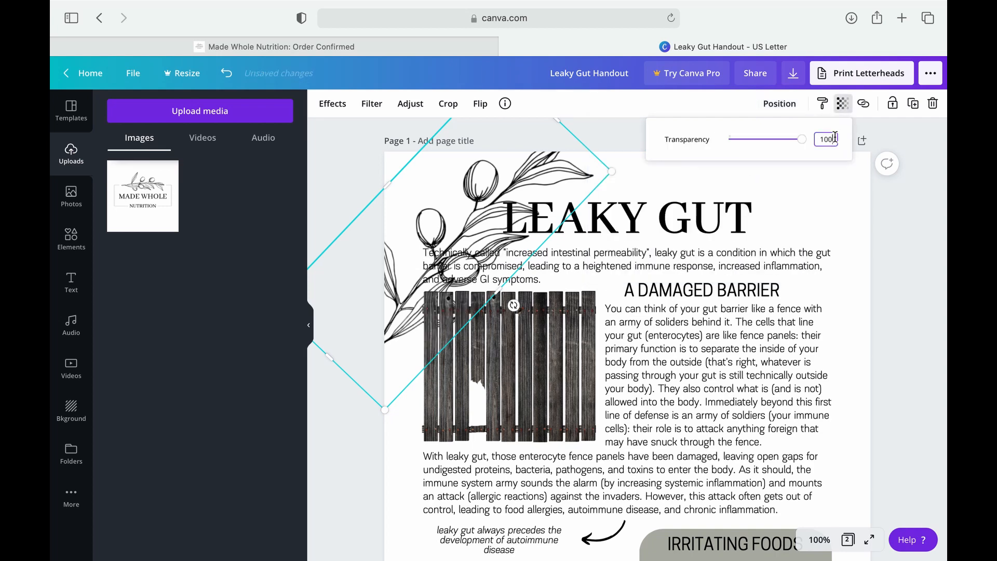
type("20")
key("Return")
left_click(851, 208)
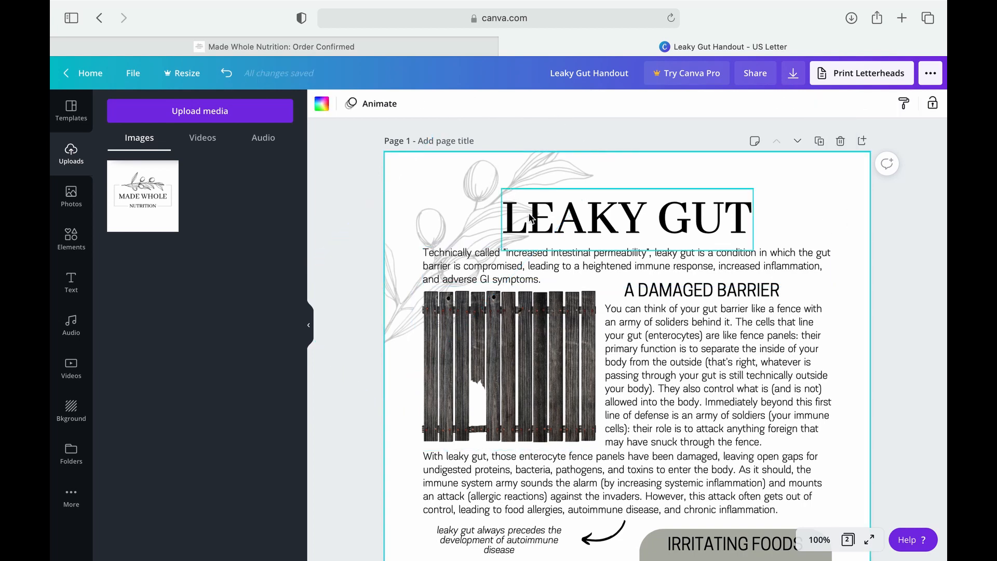
Examine the upper part of page 1 to check how the olive branch looks behind the title, intro text and fence image
scroll(600, 262, "down", 2)
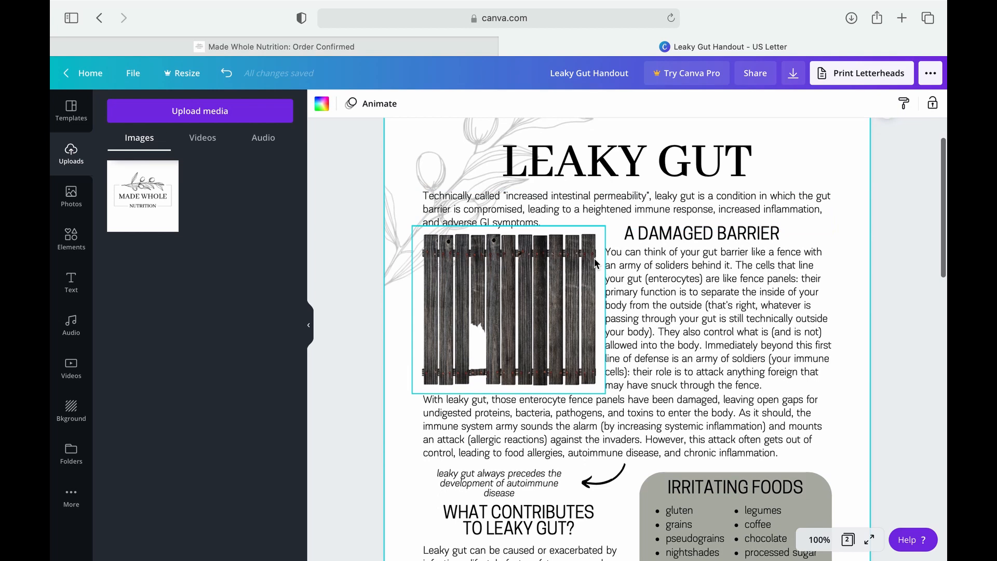
scroll(658, 241, "up", 2)
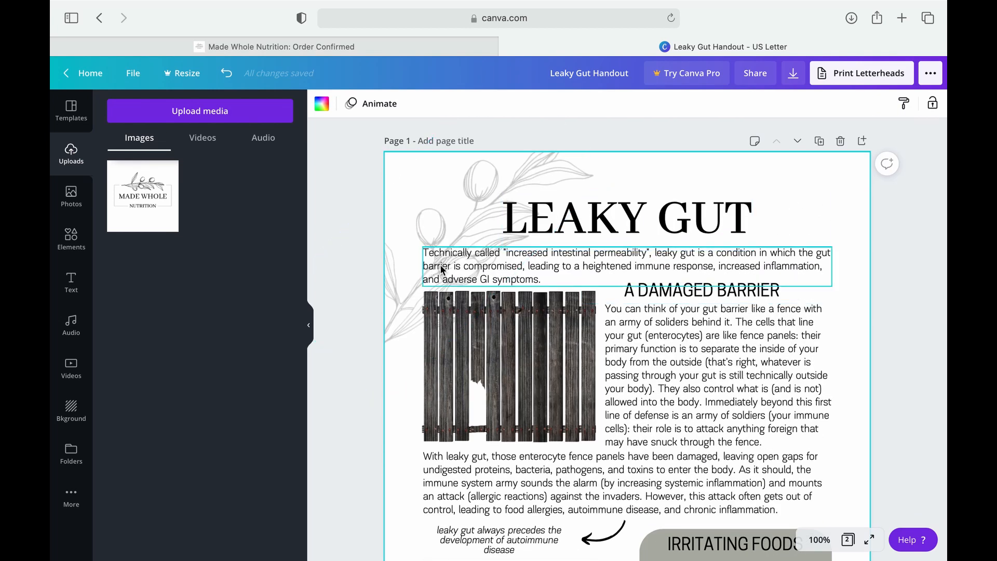
scroll(440, 265, "down", 1)
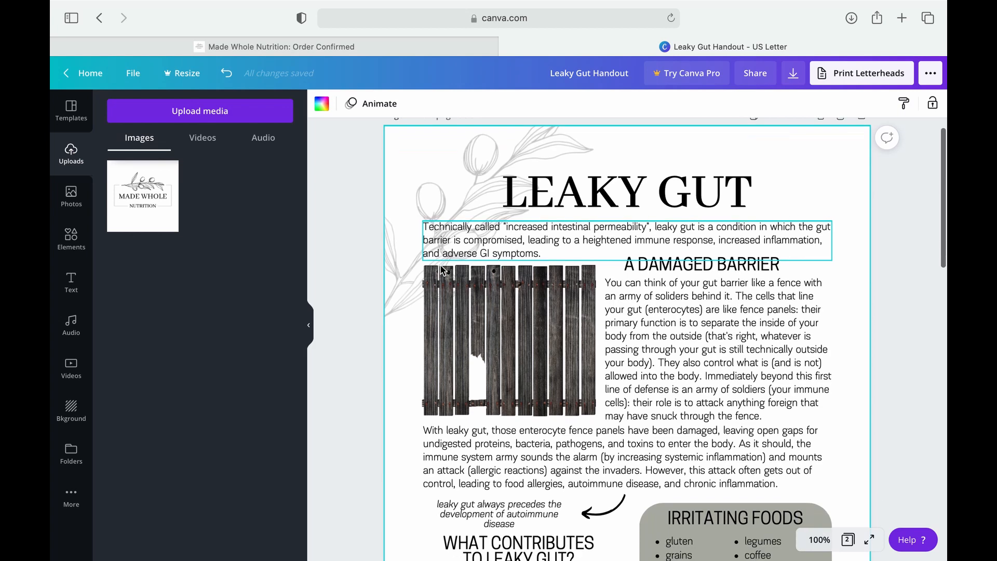
scroll(443, 270, "down", 1)
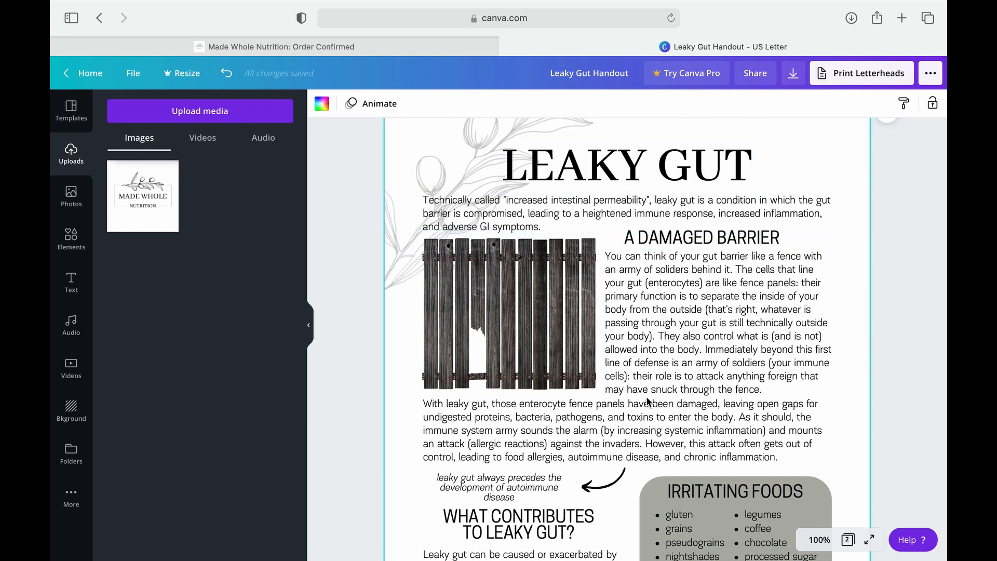
scroll(648, 401, "down", 1)
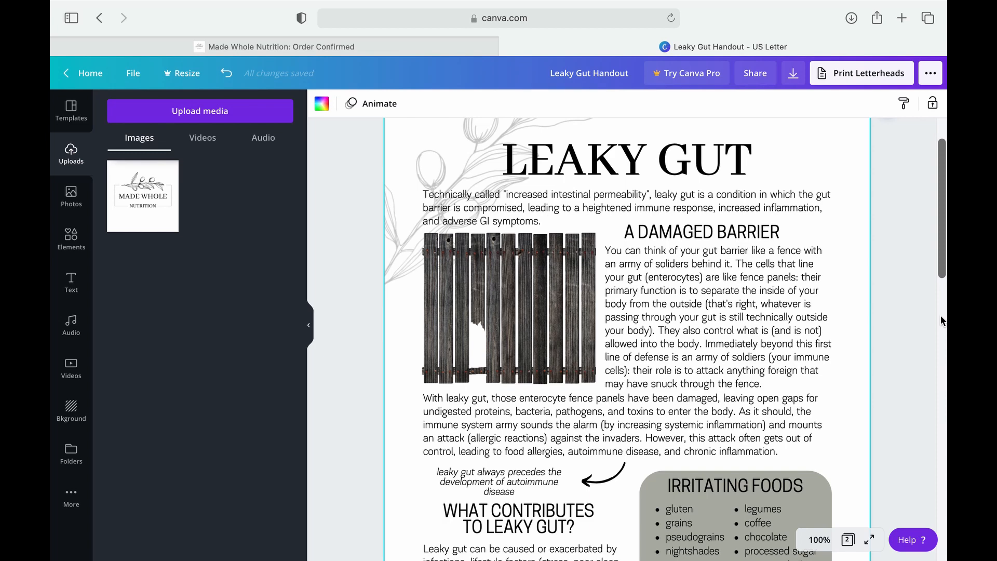
scroll(942, 320, "up", 1)
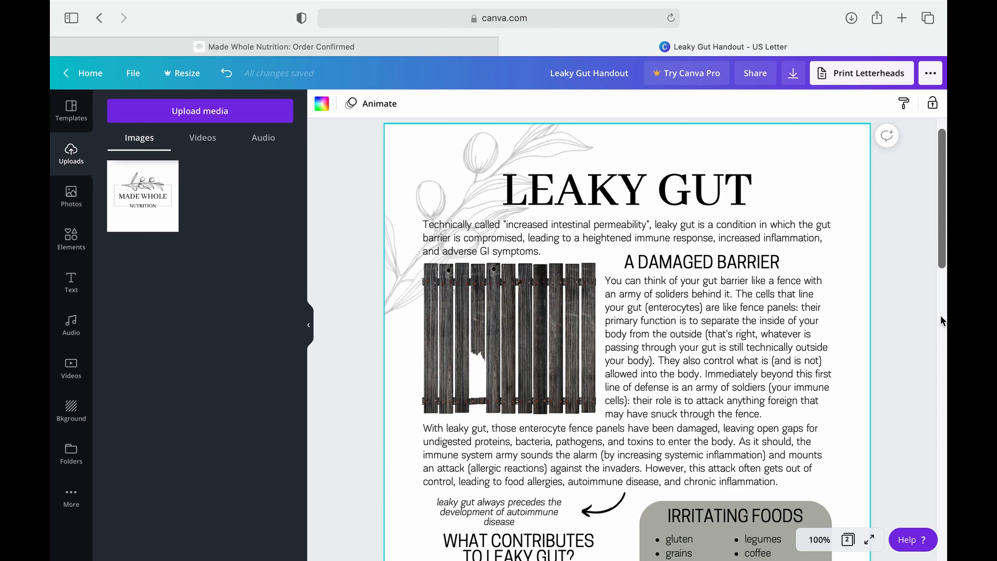
scroll(941, 320, "down", 2)
scroll(941, 321, "up", 3)
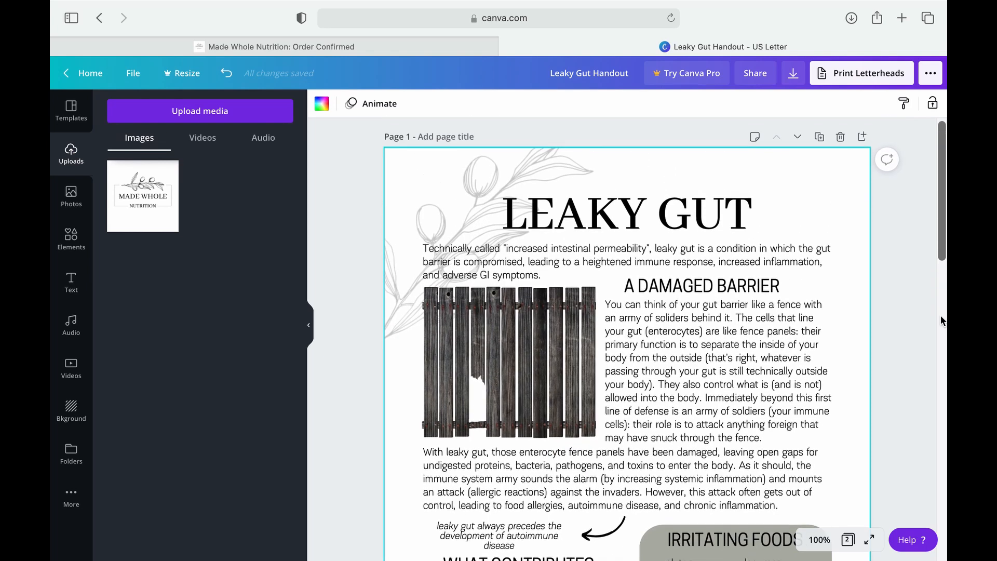